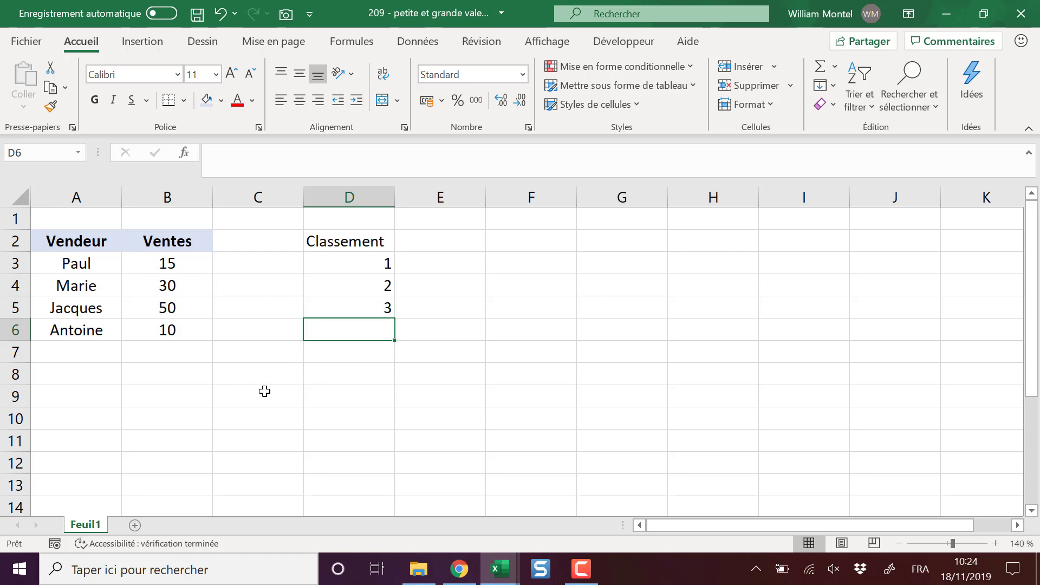
pyautogui.moveTo(60, 239); pyautogui.dragTo(187, 333)
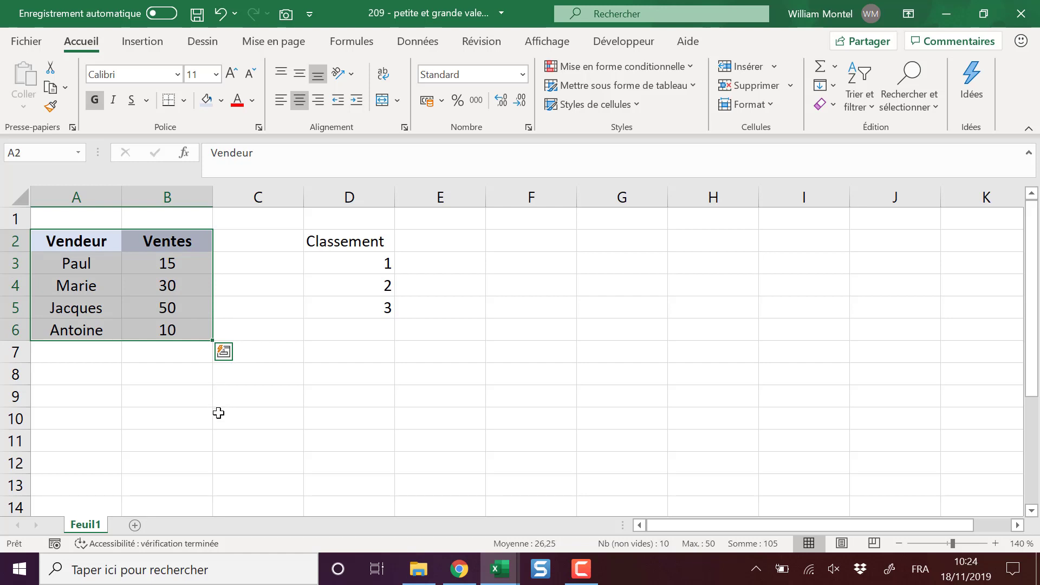
pyautogui.click(252, 423)
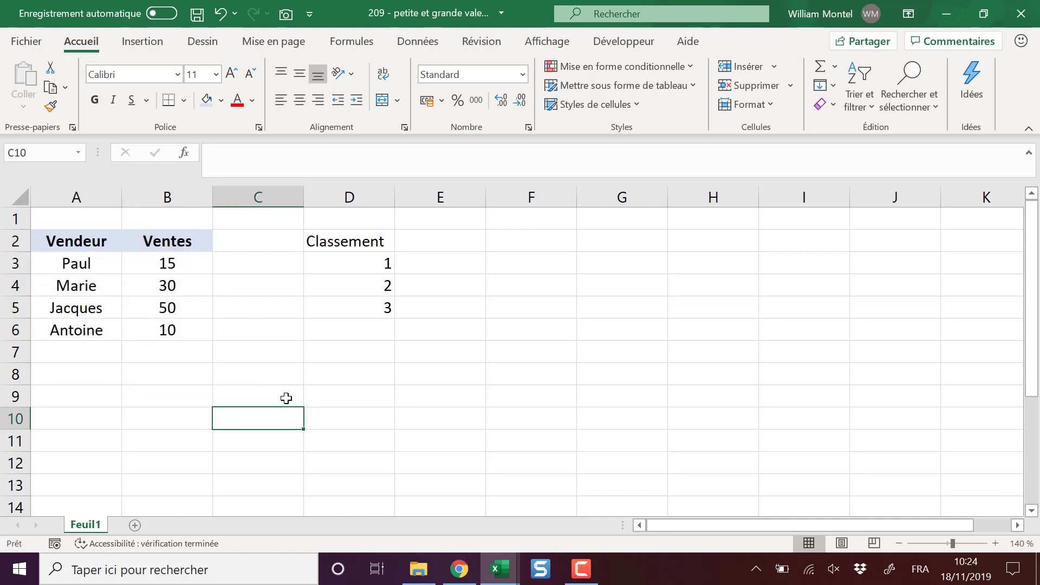
# Step: Centre the Classement header and its ranks in D2:D5
pyautogui.moveTo(367, 239); pyautogui.dragTo(374, 308)
pyautogui.click(299, 100)
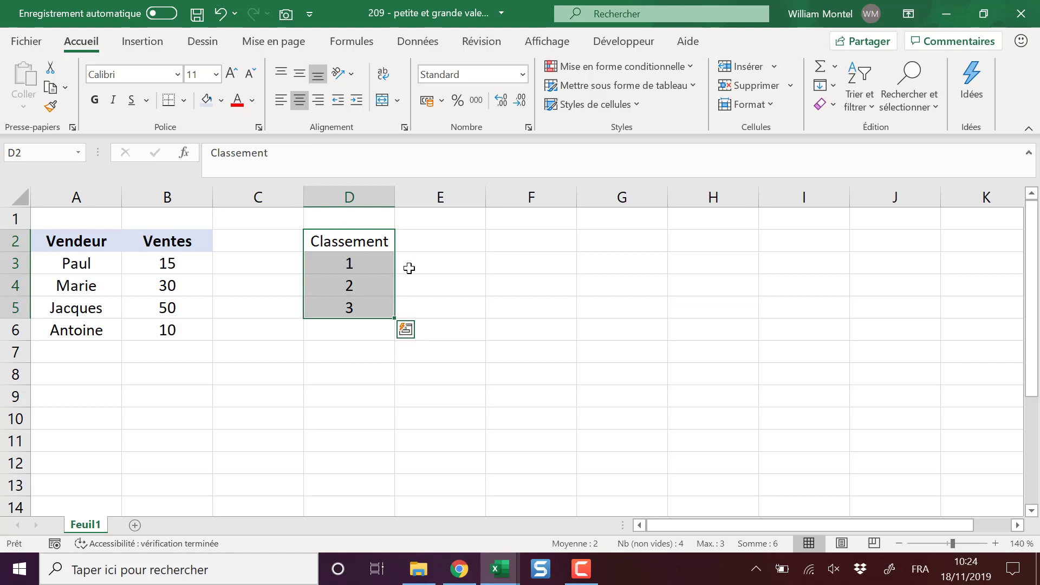
# Step: Start a GRANDE.VALEUR formula in E3, beside rank 1
pyautogui.click(407, 259)
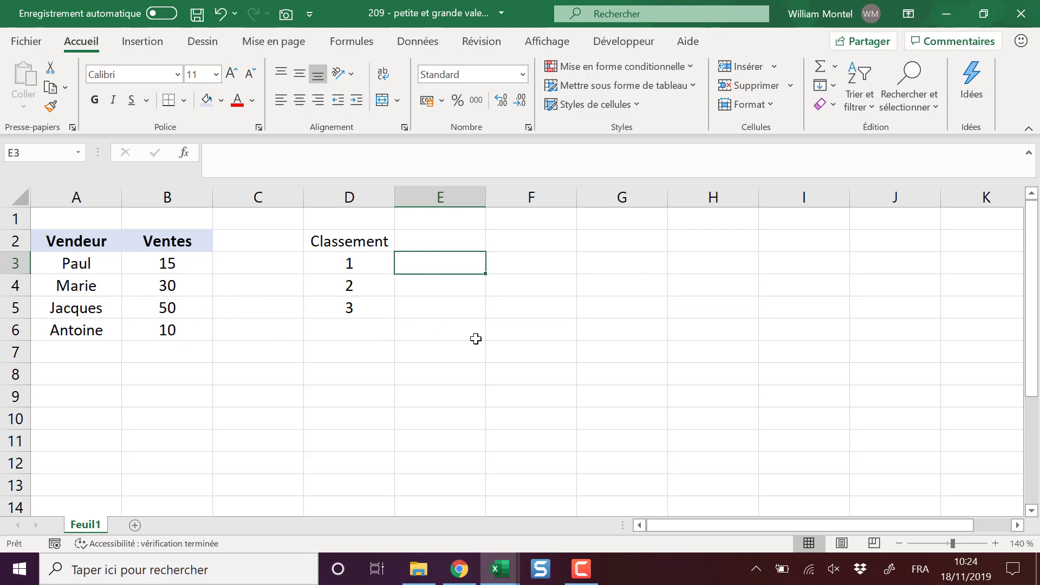
pyautogui.write('=')
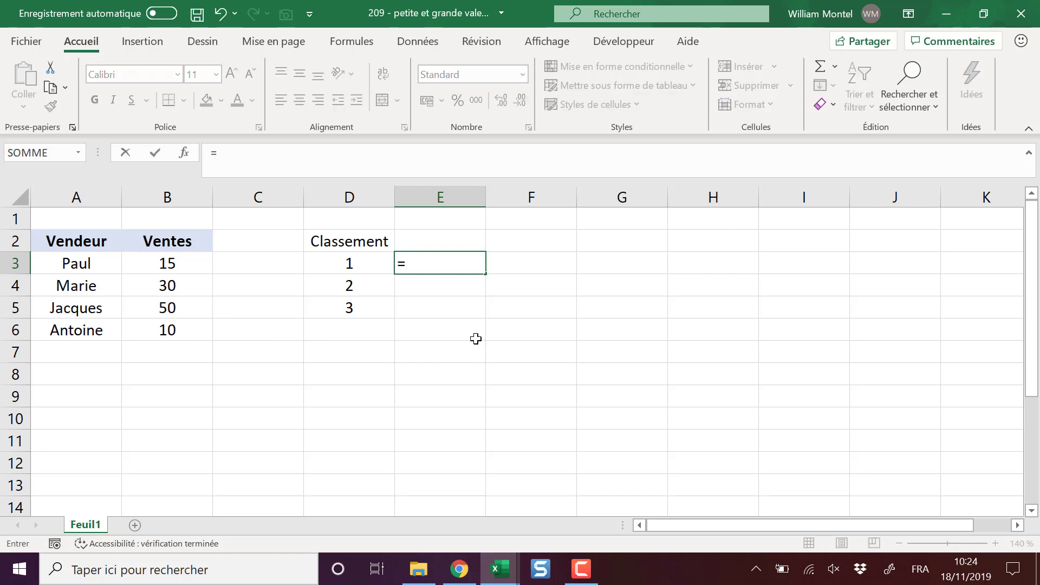
pyautogui.write('gran')
pyautogui.press('Tab')
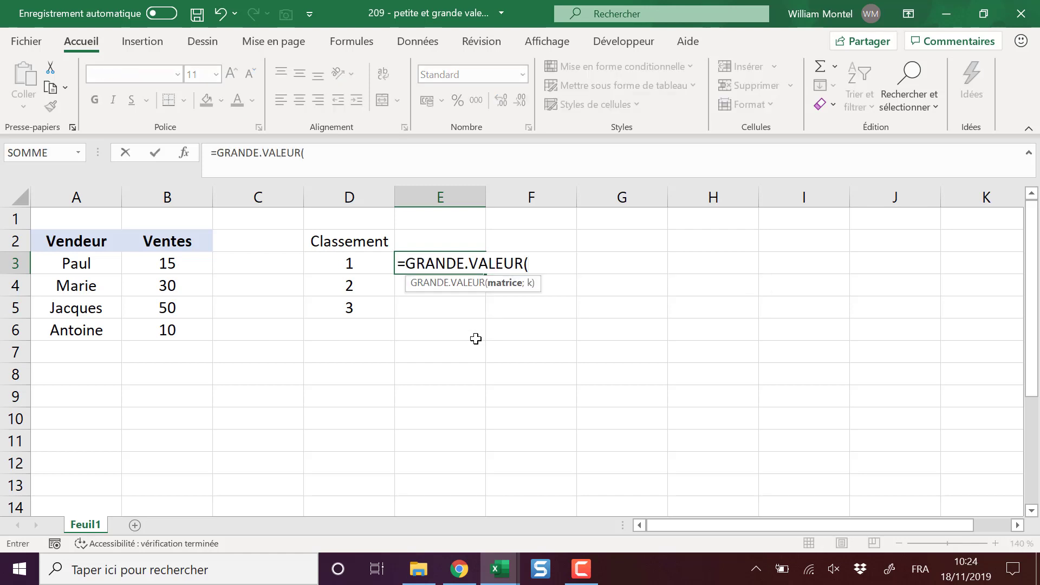
pyautogui.write(';')
pyautogui.press('Left')
pyautogui.press('Left')
pyautogui.press('Left')
pyautogui.hotkey('shift', 'Down')
pyautogui.hotkey('shift', 'Down')
pyautogui.hotkey('shift', 'Down')
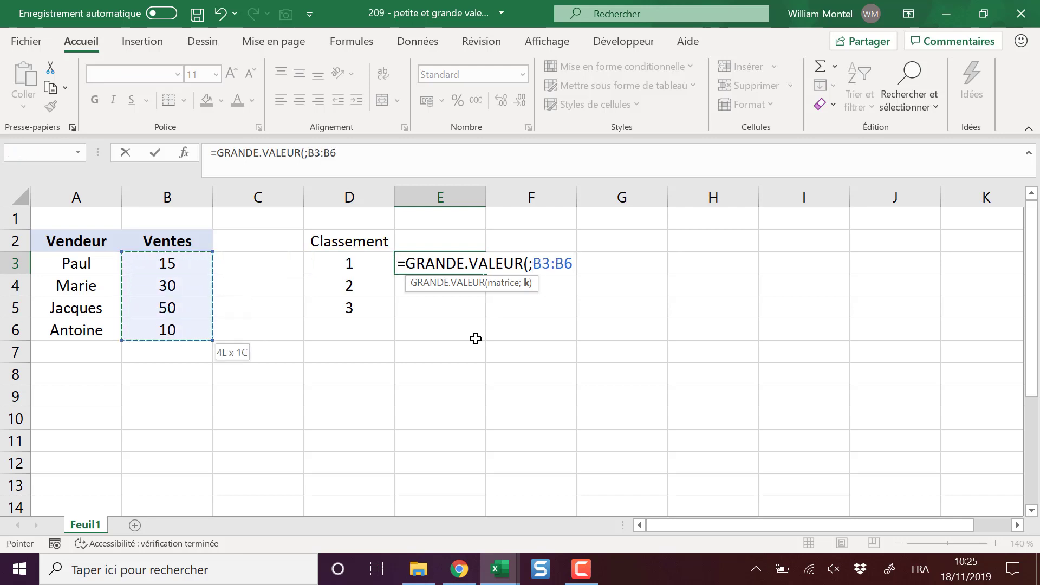
pyautogui.press('BackSpace')
pyautogui.press('BackSpace')
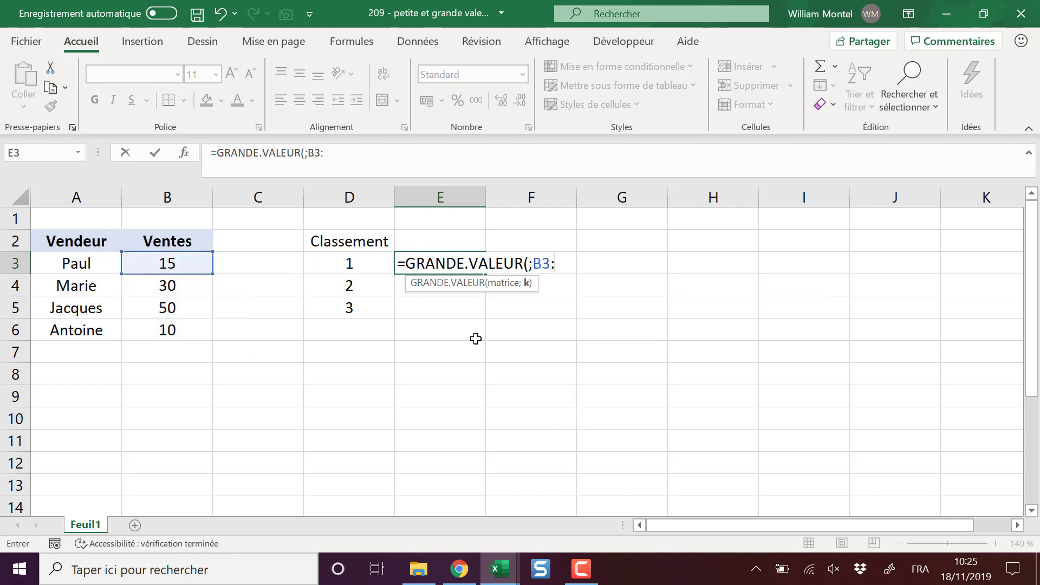
pyautogui.press('BackSpace')
pyautogui.press('BackSpace')
pyautogui.press('BackSpace')
pyautogui.press('BackSpace')
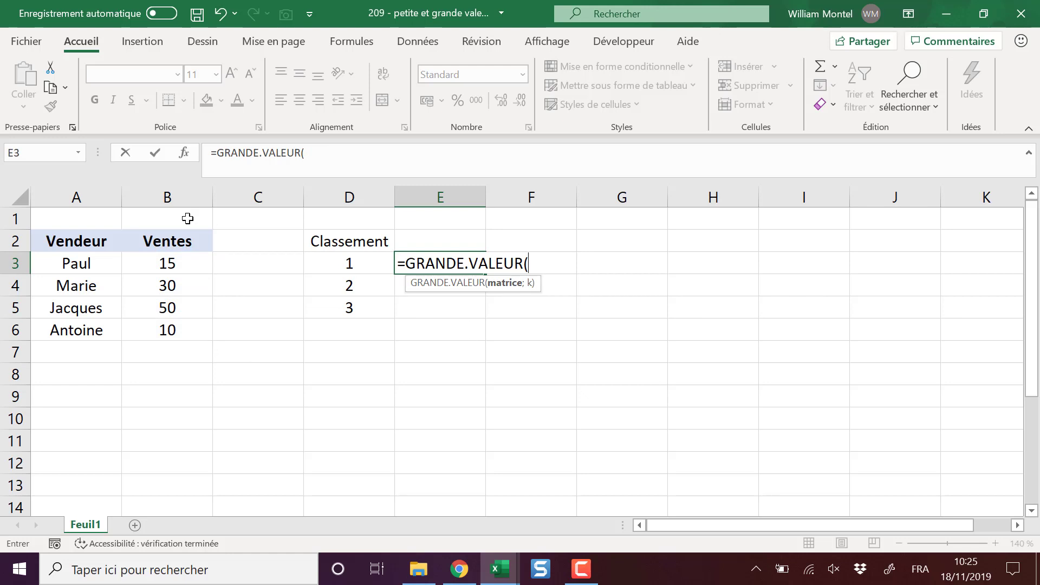
# Step: Complete the E3 formula with the sales range B3:B6 as the array and 1 as the rank
pyautogui.moveTo(184, 257); pyautogui.dragTo(176, 323)
pyautogui.write(';')
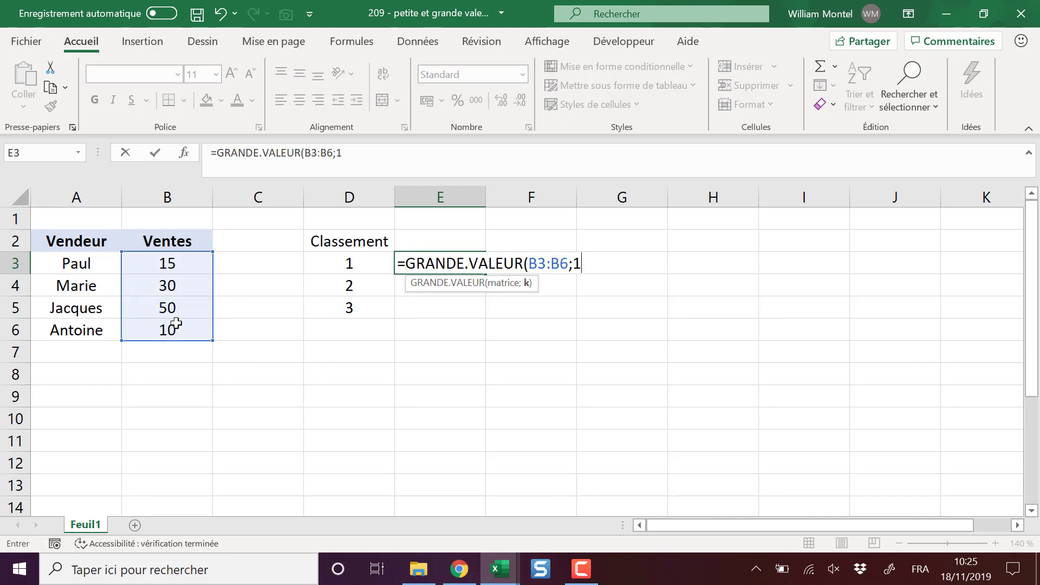
pyautogui.write('1)')
pyautogui.press('Return')
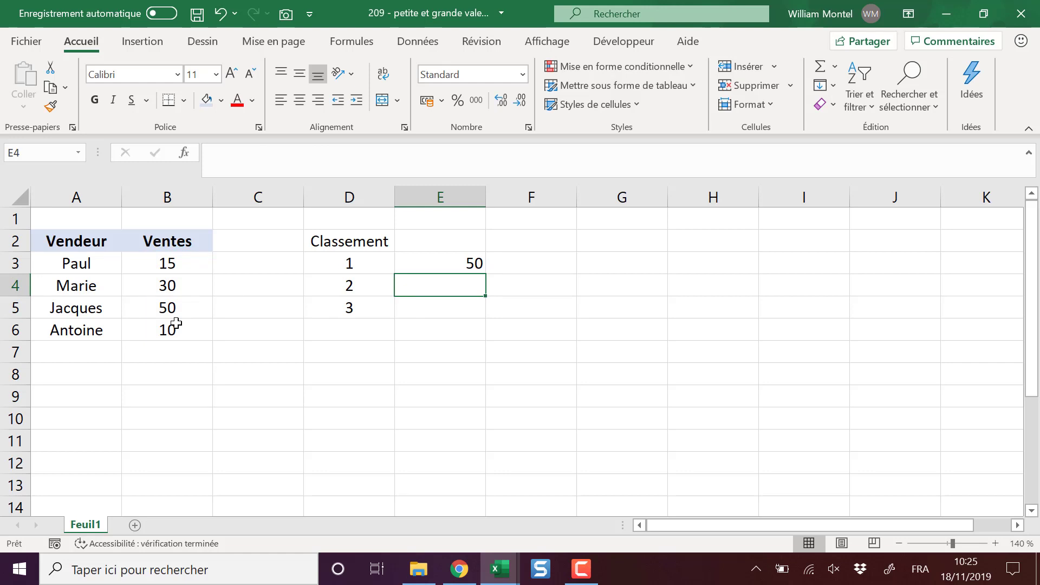
# Step: Enter the formula =GRANDE.VALEUR(B3:B6;2) in E4 for the second-largest sales value
pyautogui.write('=gra')
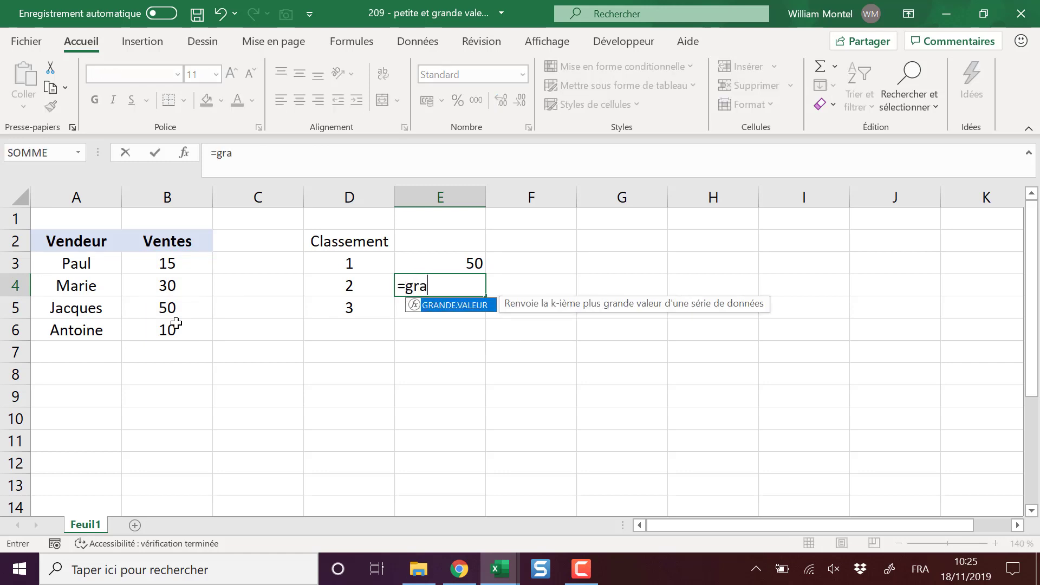
pyautogui.press('Tab')
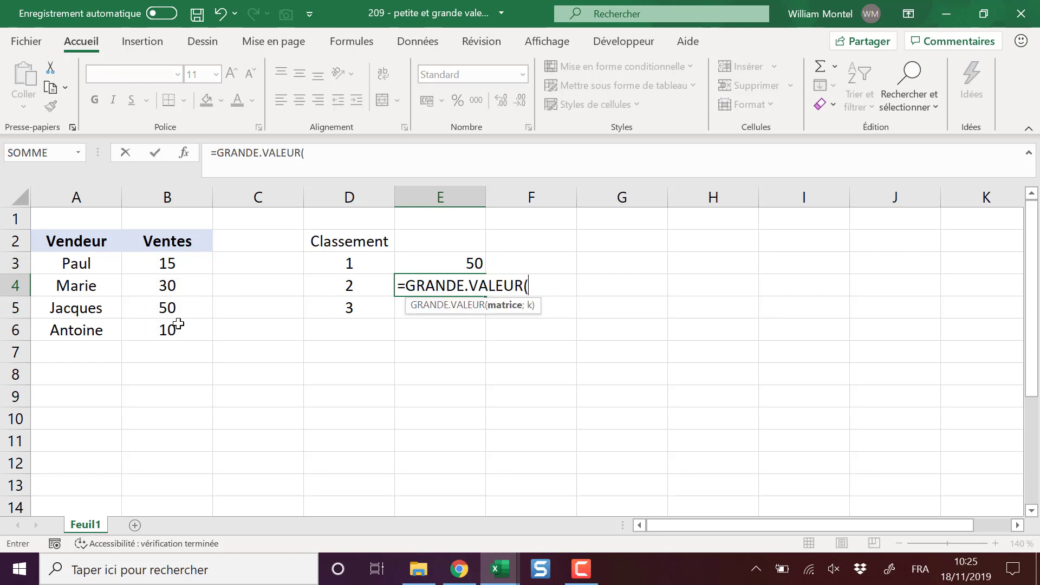
pyautogui.moveTo(136, 269); pyautogui.dragTo(160, 331)
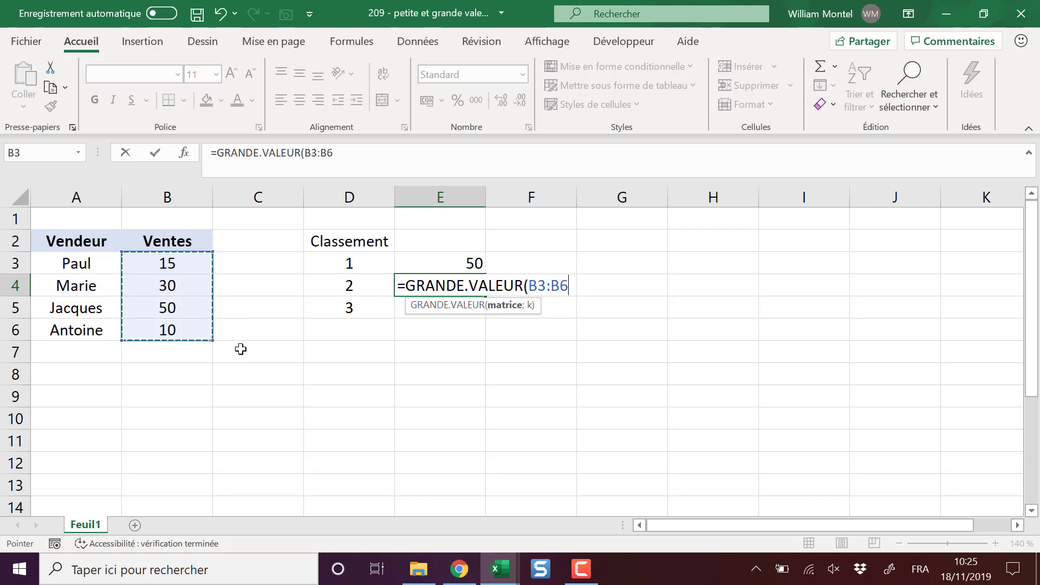
pyautogui.write(';2')
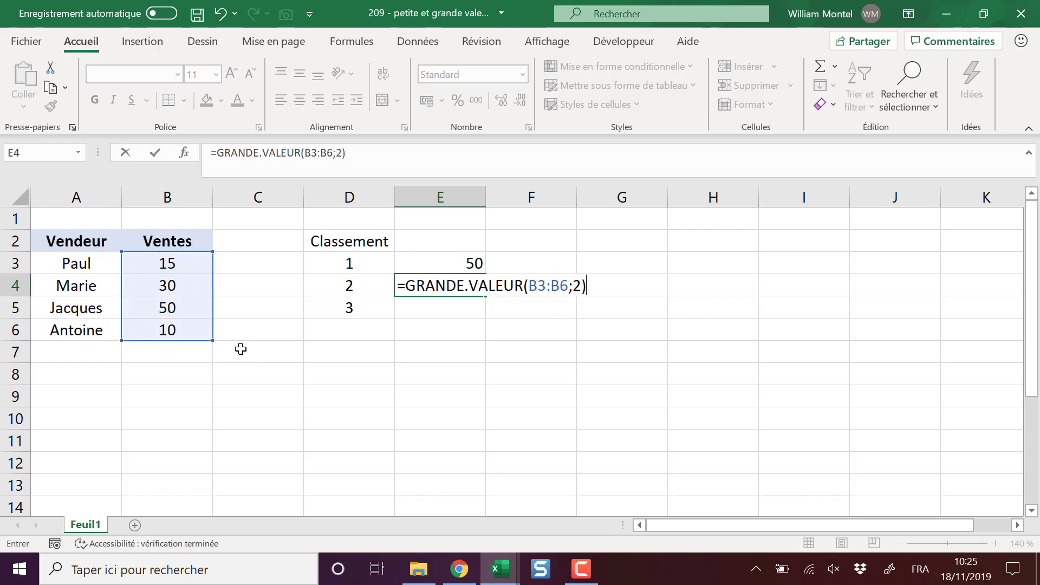
pyautogui.press('Return')
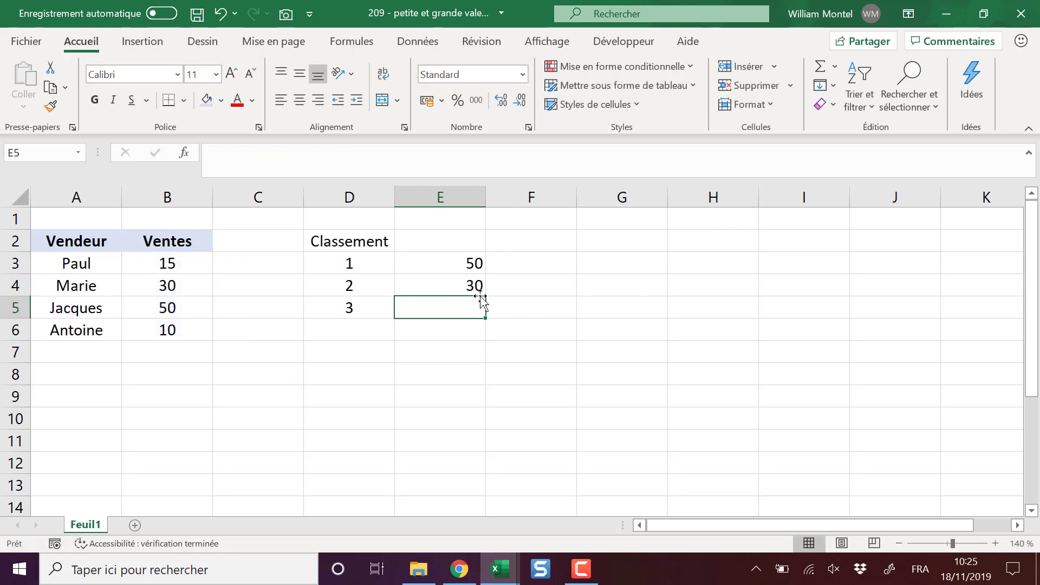
# Step: Change the E3 formula to =GRANDE.VALEUR($B$3:$B$6;D3), with an absolute sales range and the rank taken from D3
pyautogui.click(473, 261)
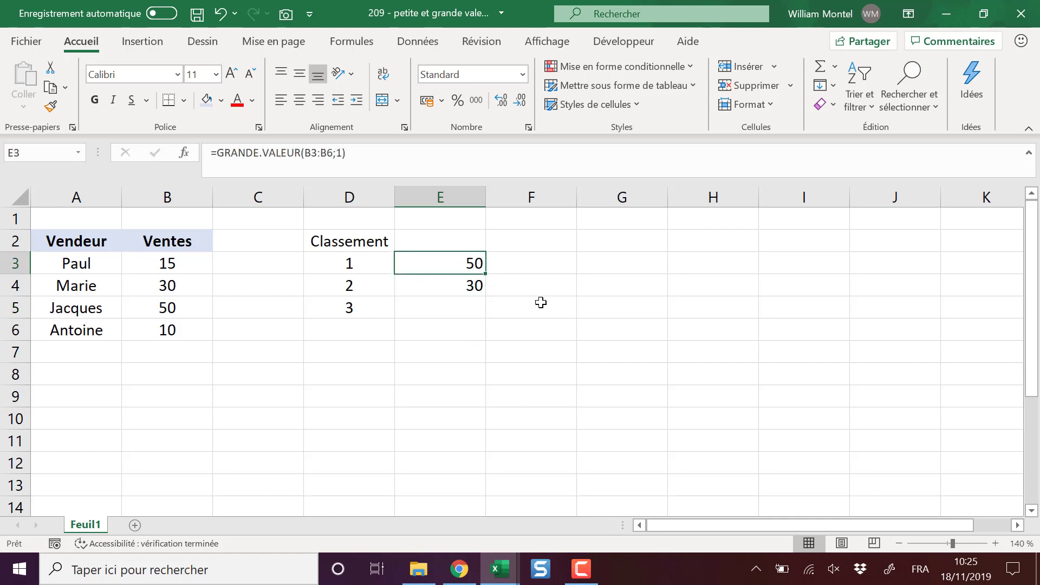
pyautogui.click(357, 159)
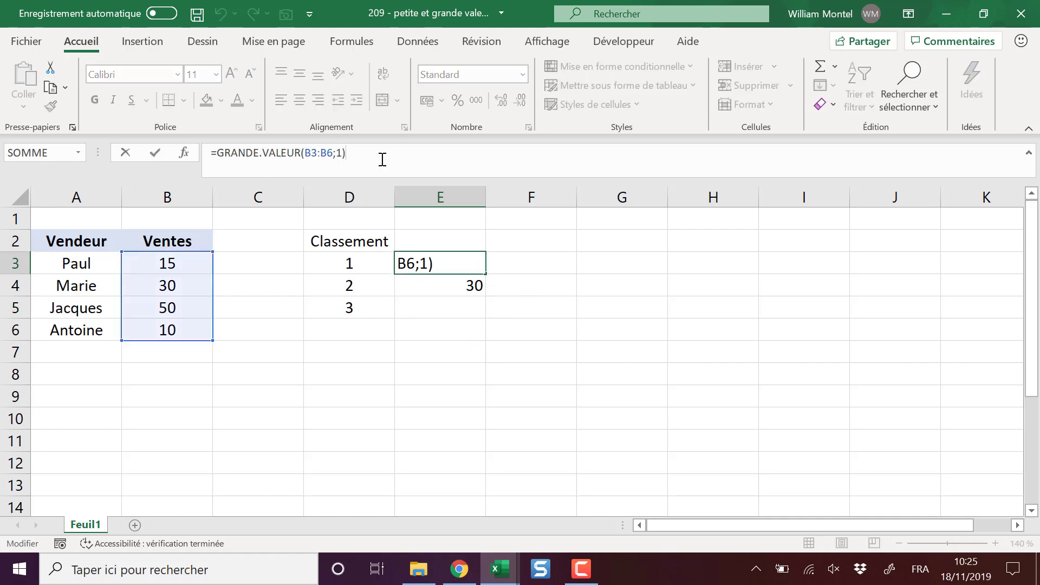
pyautogui.press('BackSpace')
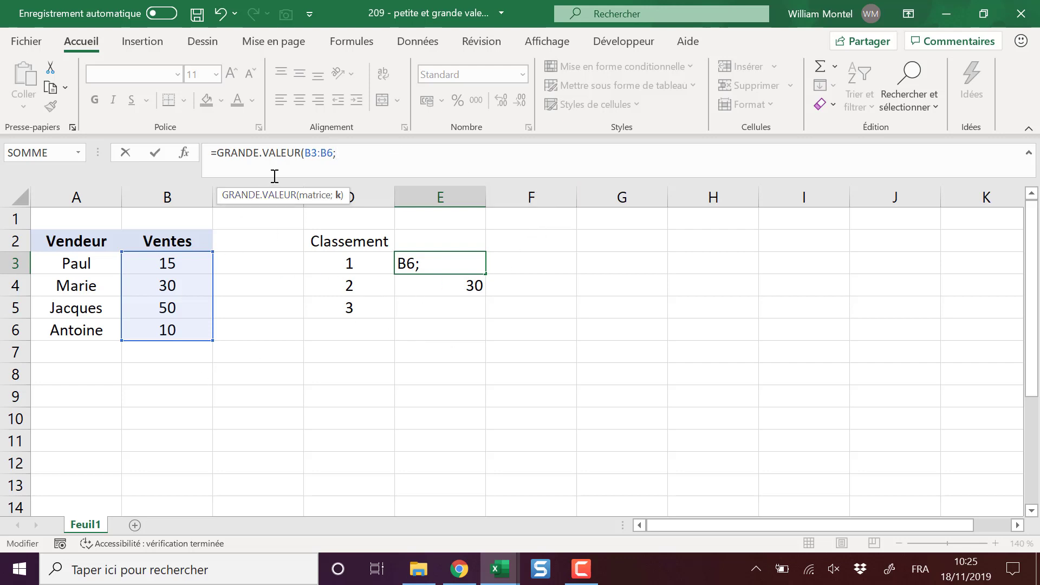
pyautogui.click(313, 154)
pyautogui.press('F4')
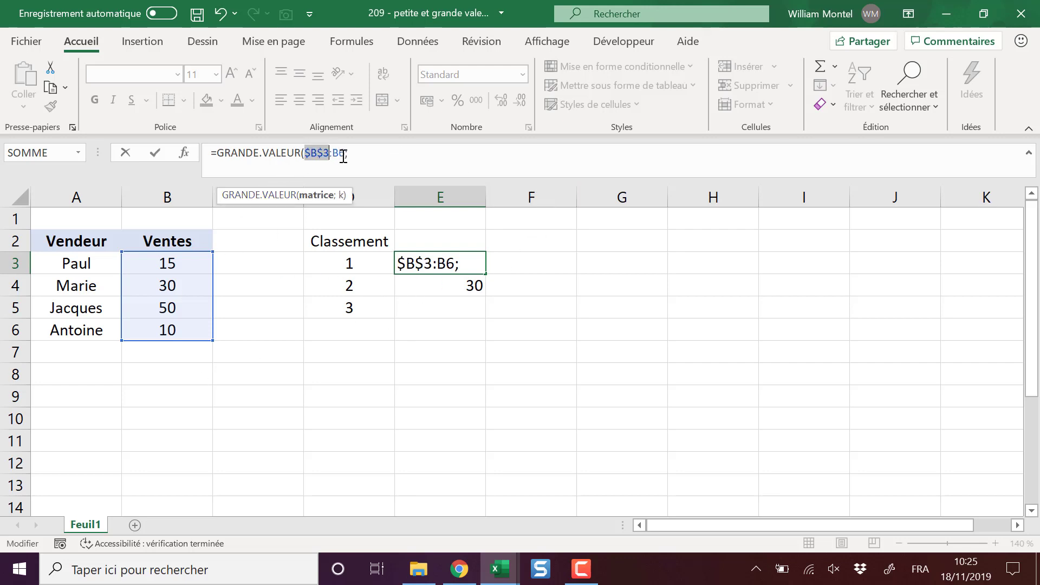
pyautogui.click(344, 154)
pyautogui.press('F4')
pyautogui.click(430, 157)
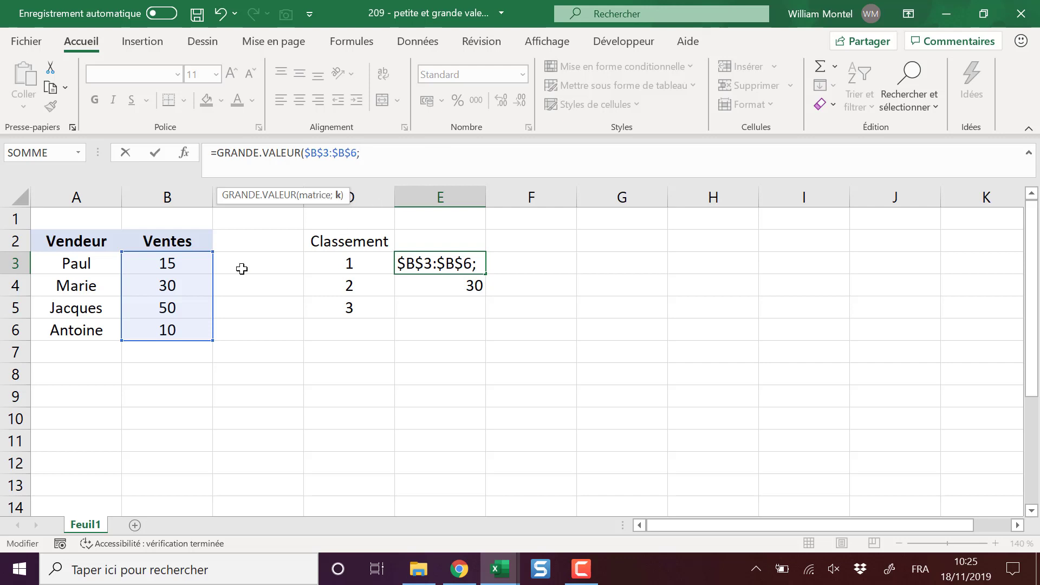
pyautogui.click(376, 263)
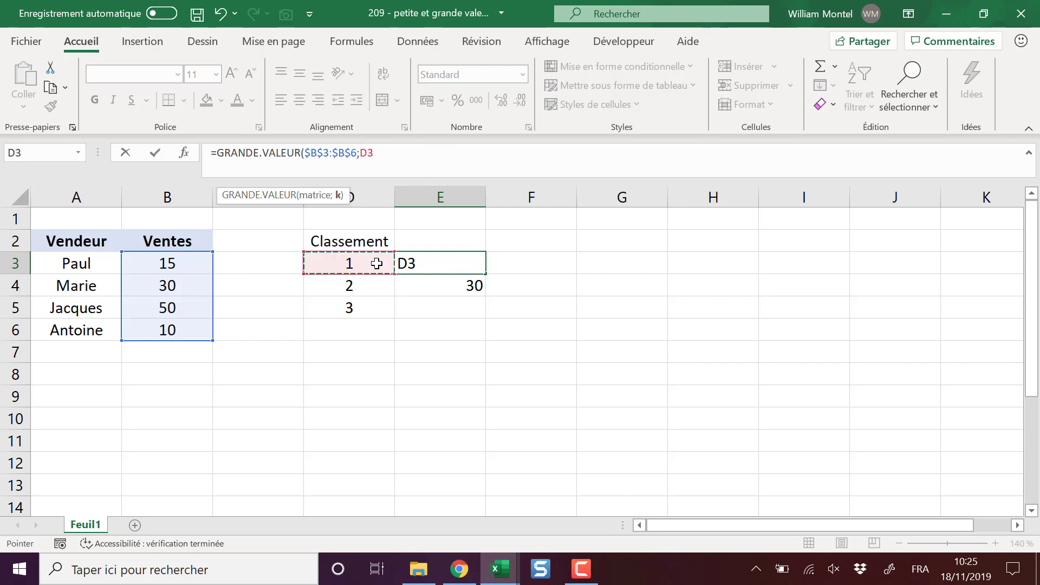
pyautogui.press('Return')
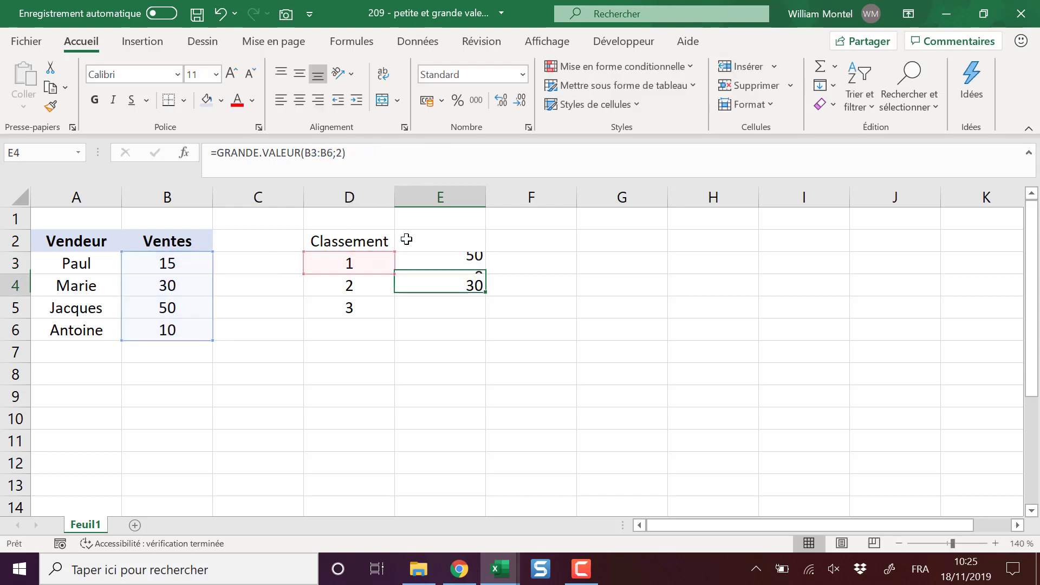
# Step: Fill the E3 formula down to E6 and enter rank 4 in D6
pyautogui.click(474, 262)
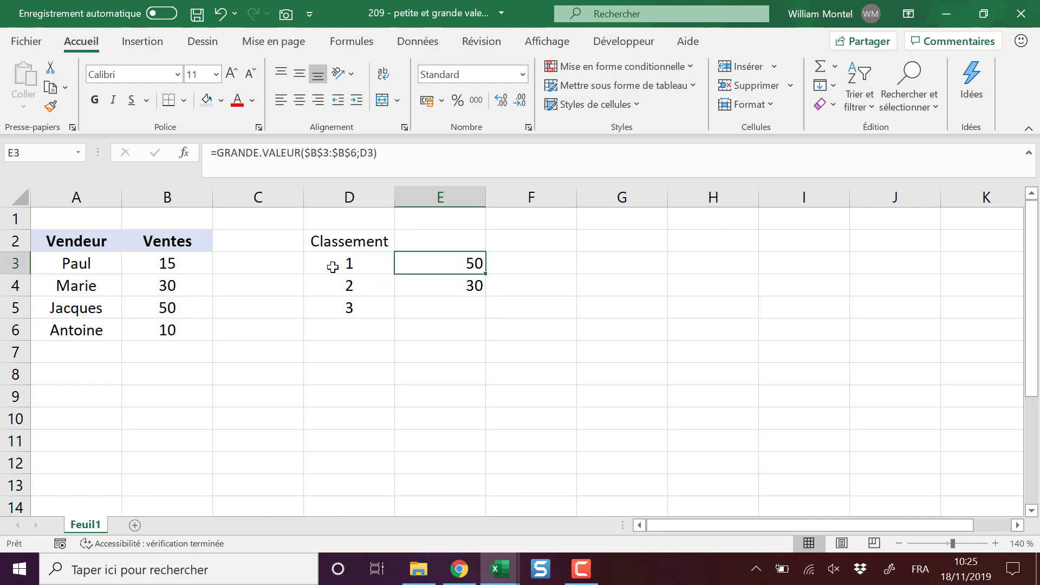
pyautogui.moveTo(486, 274); pyautogui.dragTo(477, 348)
pyautogui.click(371, 336)
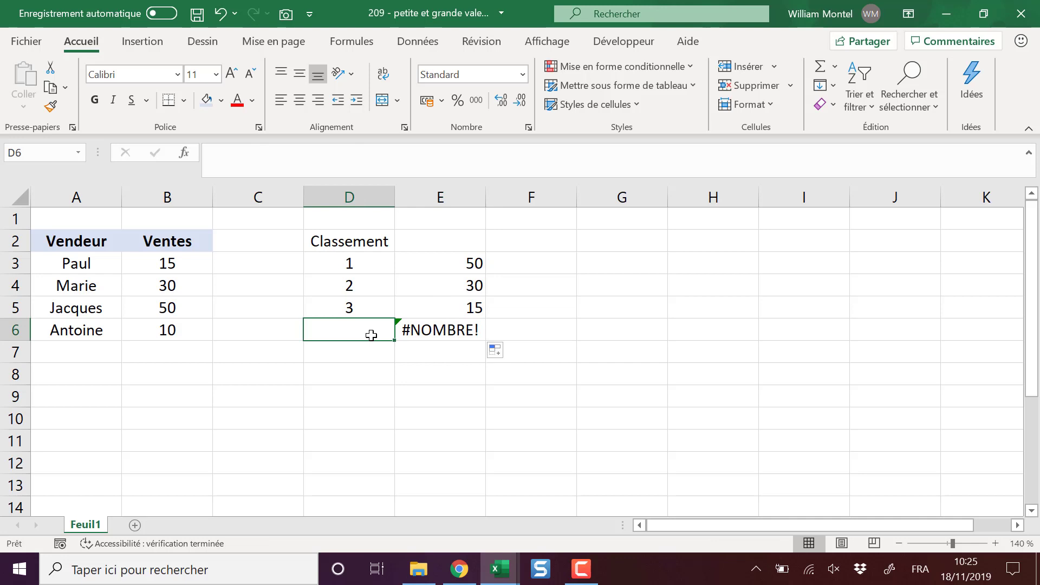
pyautogui.write('4')
pyautogui.press('Return')
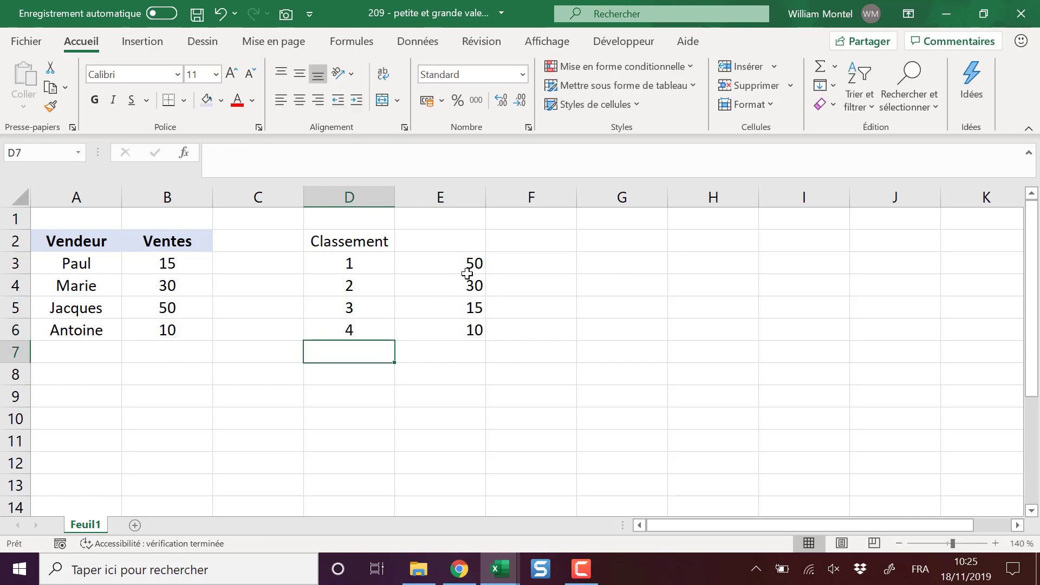
# Step: Centre the ranks and the largest-value results in D3:E6
pyautogui.moveTo(471, 267); pyautogui.dragTo(471, 331)
pyautogui.click(388, 270)
pyautogui.moveTo(391, 293); pyautogui.dragTo(429, 322)
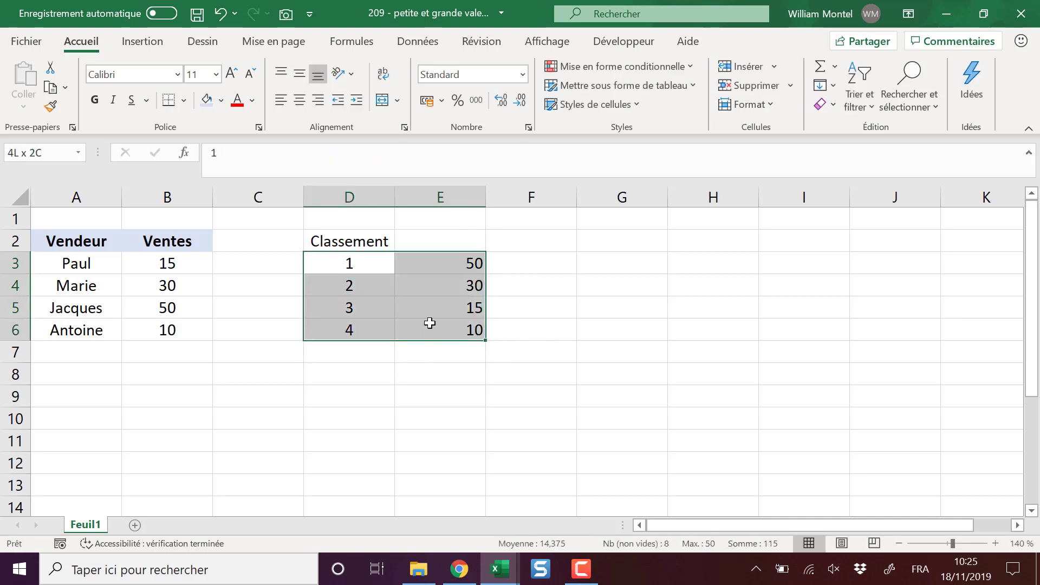
pyautogui.click(304, 100)
pyautogui.click(305, 99)
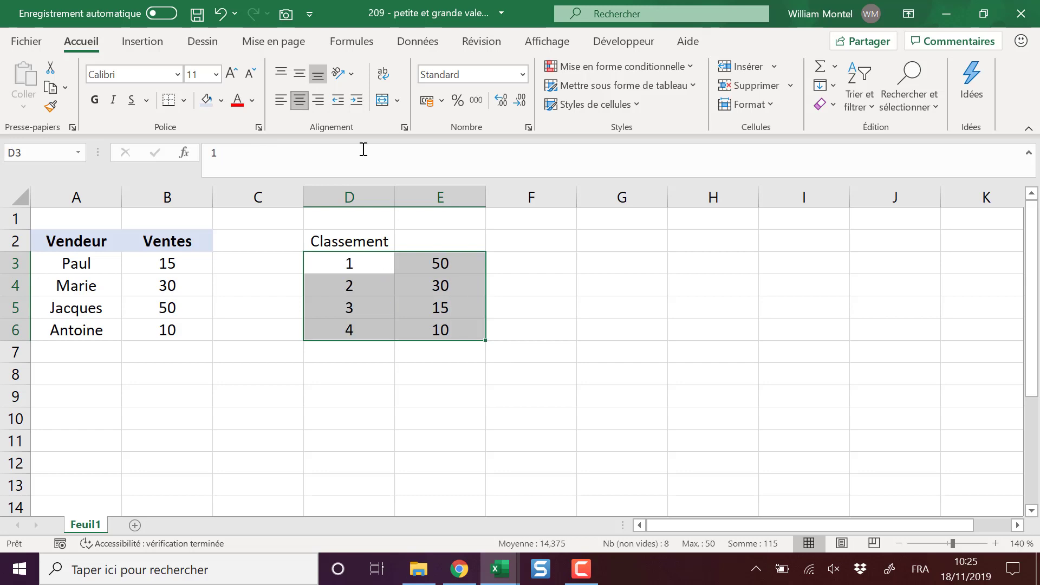
pyautogui.click(544, 269)
# Step: Enter the header "Classement inversé" in G2, with a space between the two words
pyautogui.click(620, 243)
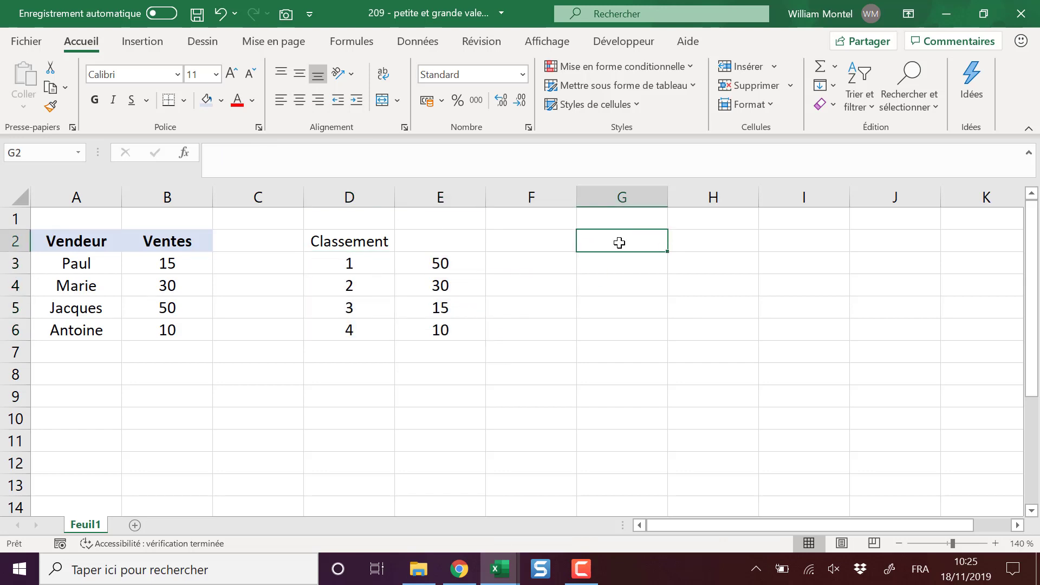
pyautogui.write('Classement')
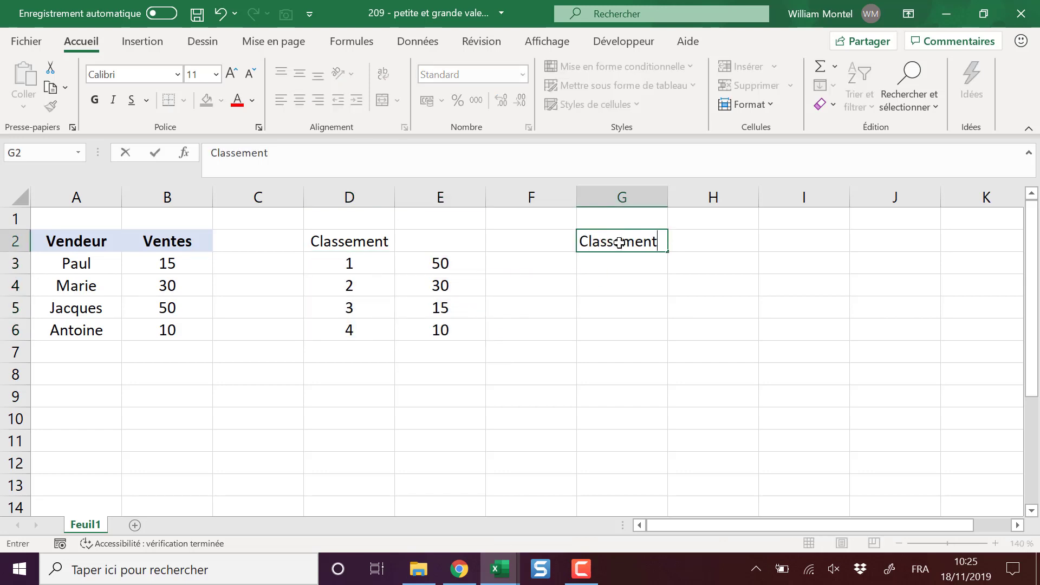
pyautogui.write('inversé')
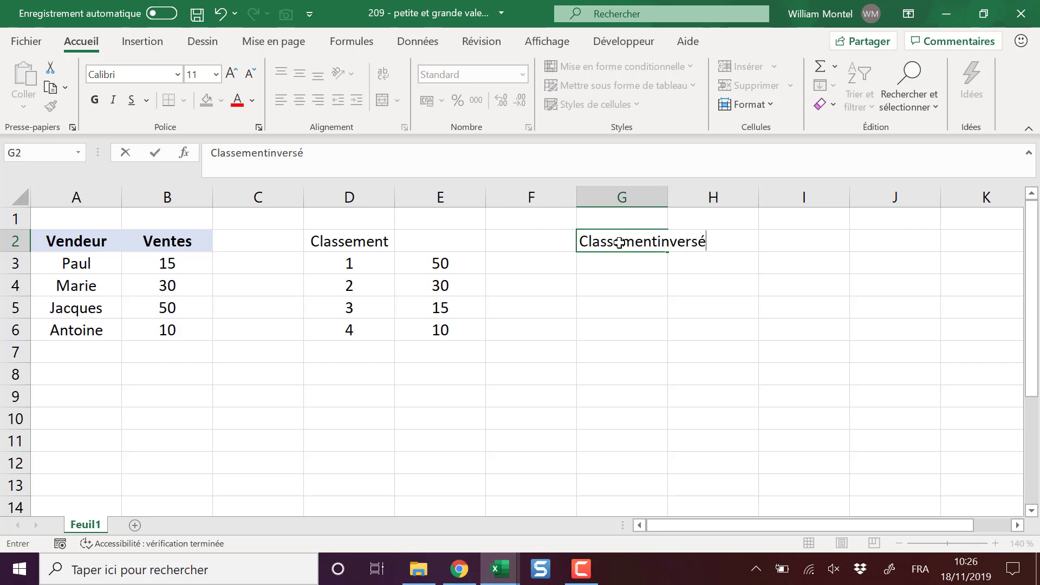
pyautogui.press('Return')
pyautogui.click(619, 243)
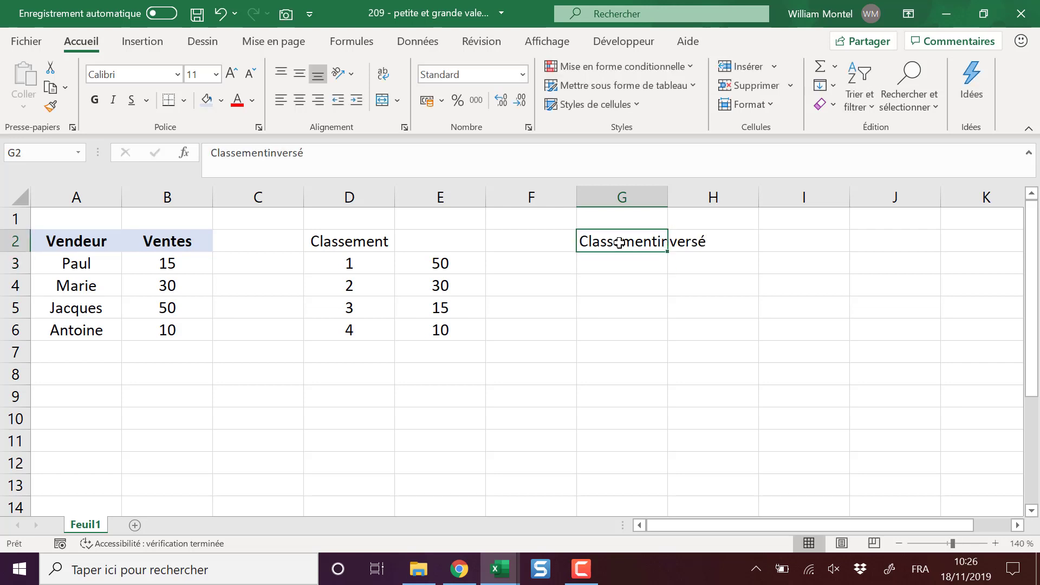
pyautogui.click(268, 152)
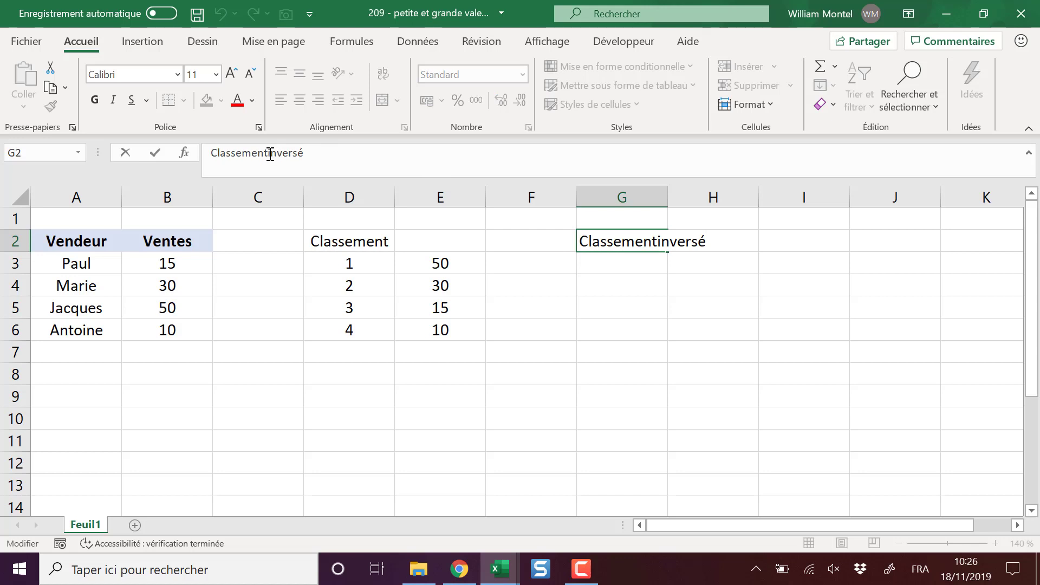
pyautogui.press('Return')
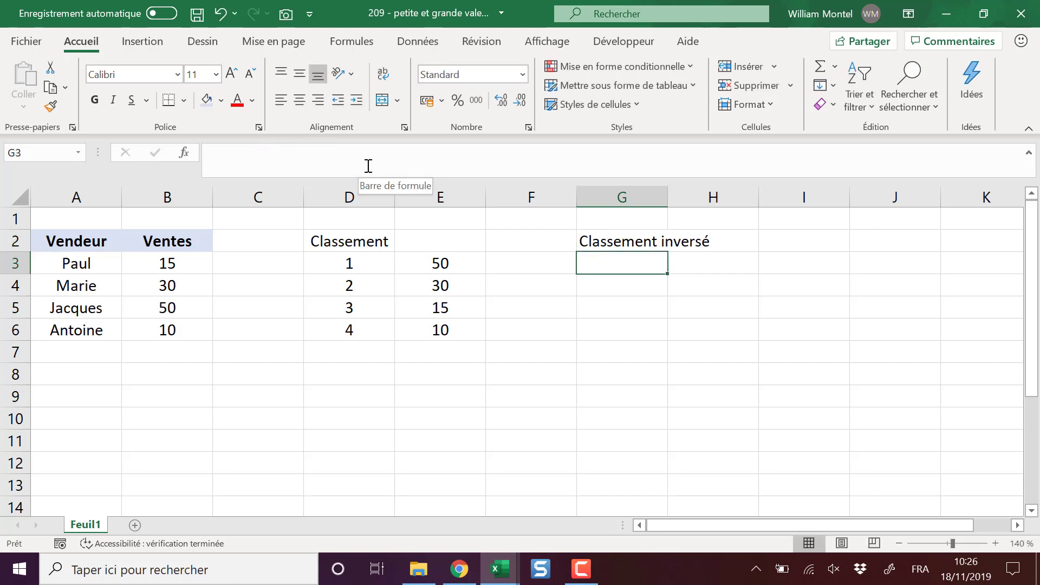
# Step: Enter ranks 1 and 2 in G3 and G4 under the Classement inversé header
pyautogui.write('1')
pyautogui.press('Return')
pyautogui.write('2')
pyautogui.press('Return')
pyautogui.press('Up')
pyautogui.press('Up')
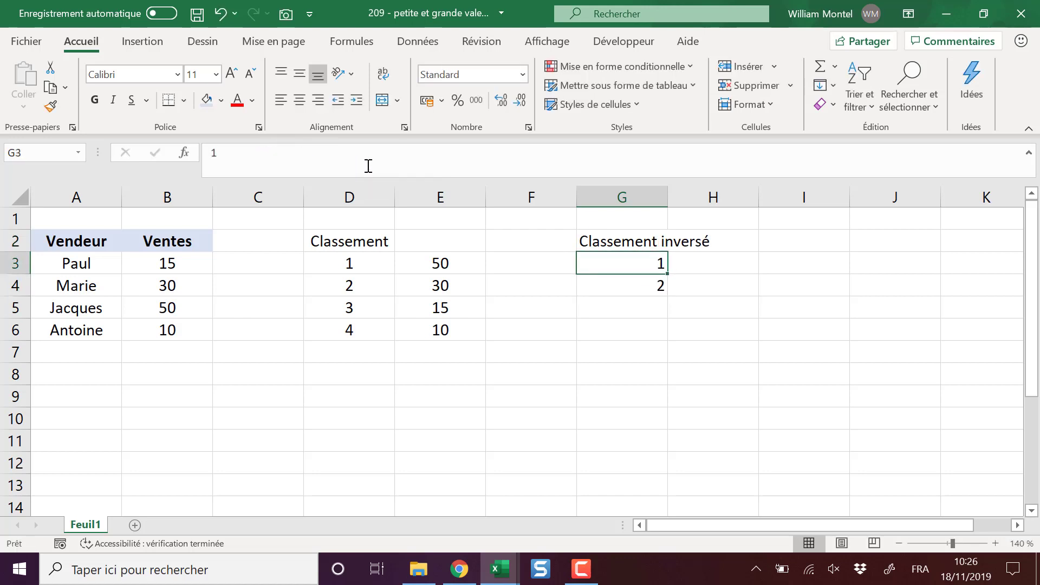
# Step: Enter ranks 3 and 4 in G5 and G6 to complete the Classement inversé list
pyautogui.press('Down')
pyautogui.press('Down')
pyautogui.write('3')
pyautogui.press('Return')
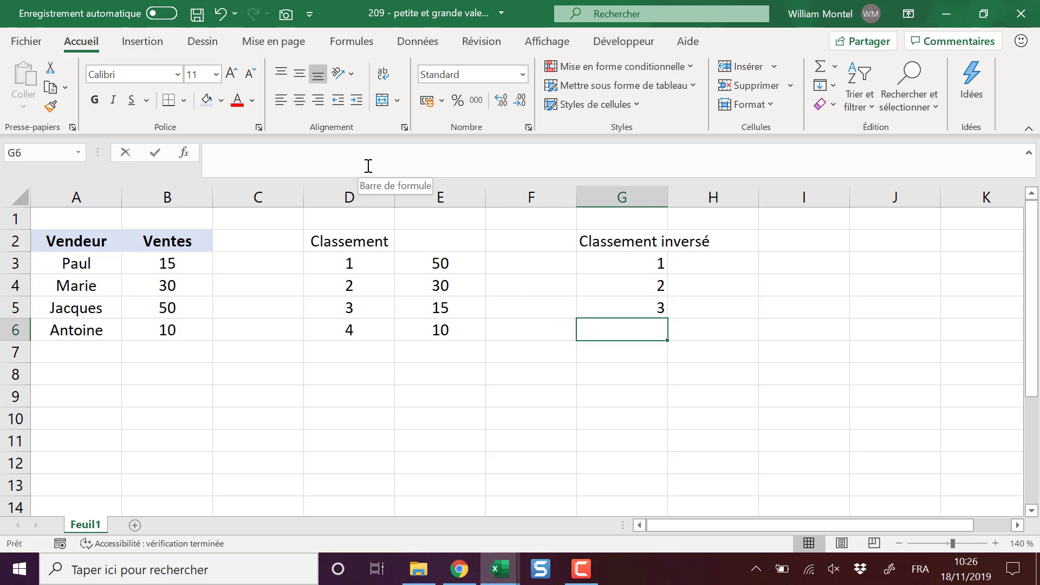
pyautogui.write('4')
pyautogui.press('Return')
# Step: Enter the formula =PETITE.VALEUR($B$3:$B$6;G3) in H3, with the sales range as an absolute reference
pyautogui.click(706, 262)
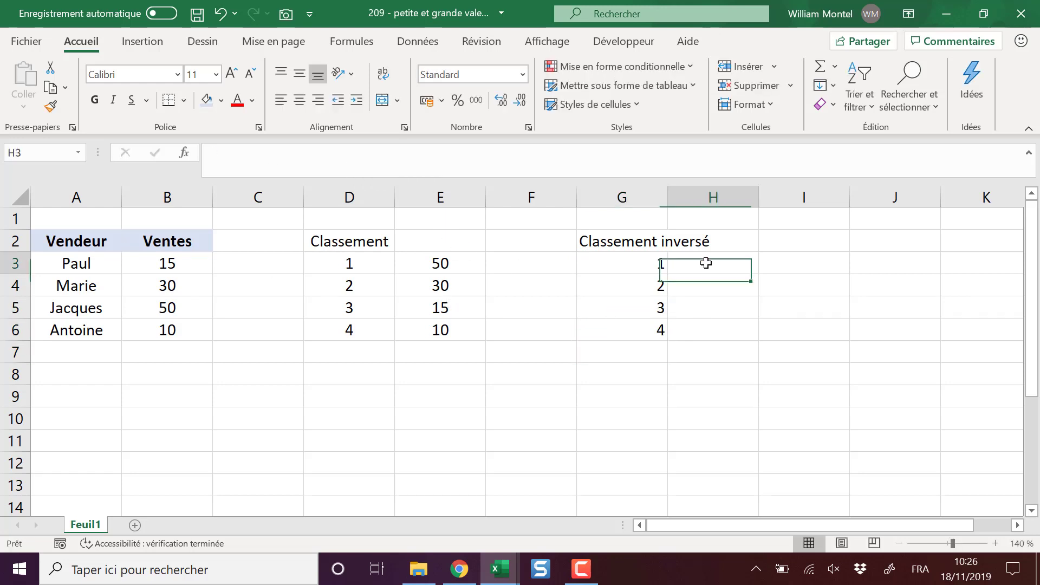
pyautogui.write('=')
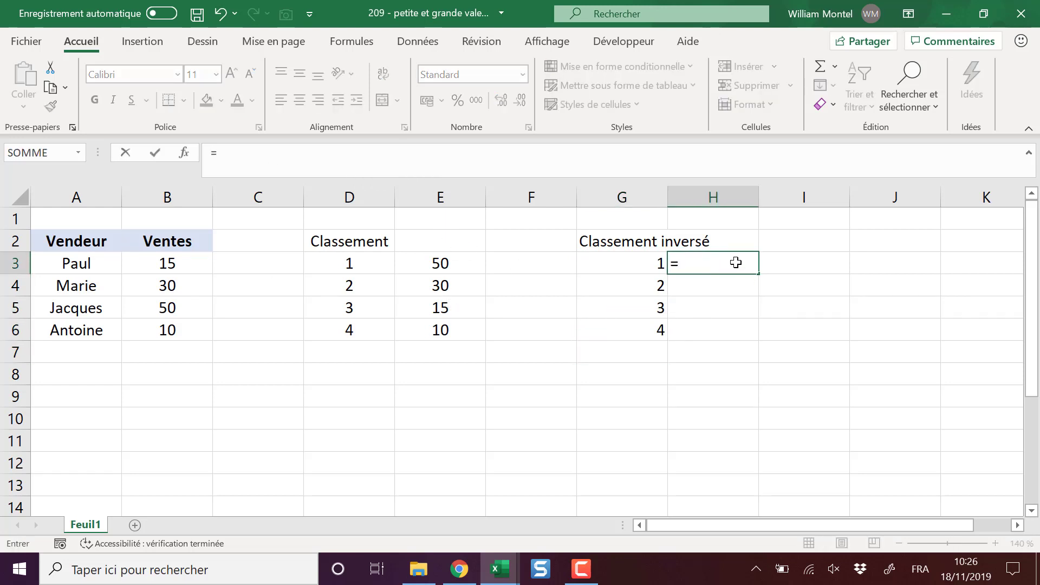
pyautogui.write('petie')
pyautogui.press('BackSpace')
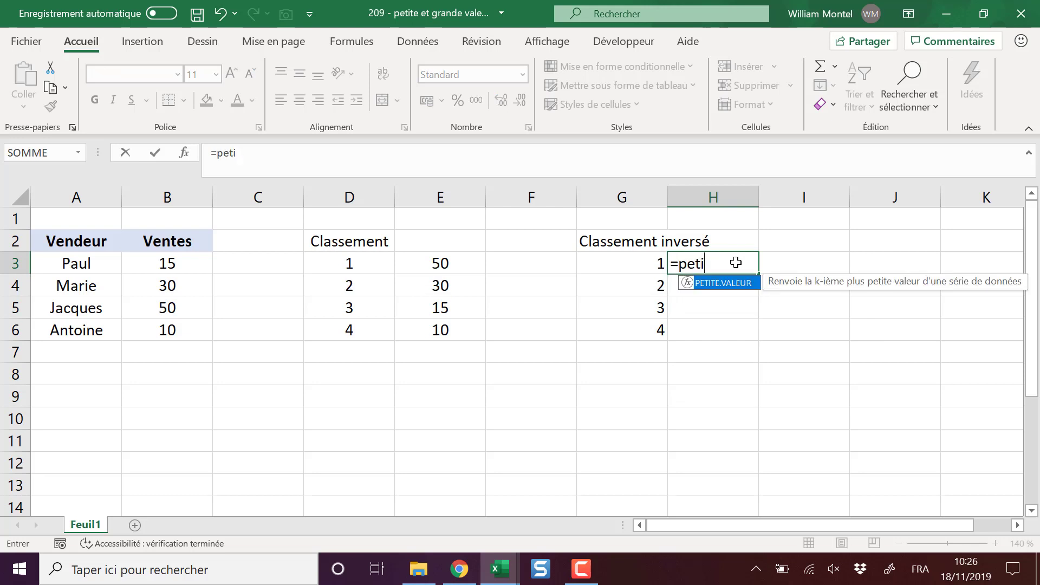
pyautogui.press('Tab')
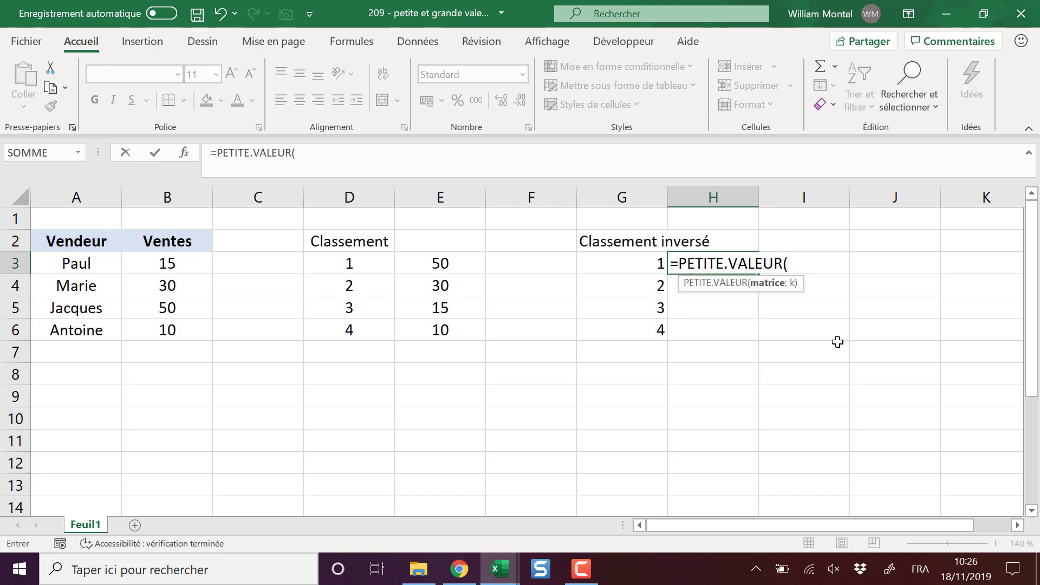
pyautogui.moveTo(184, 262); pyautogui.dragTo(186, 329)
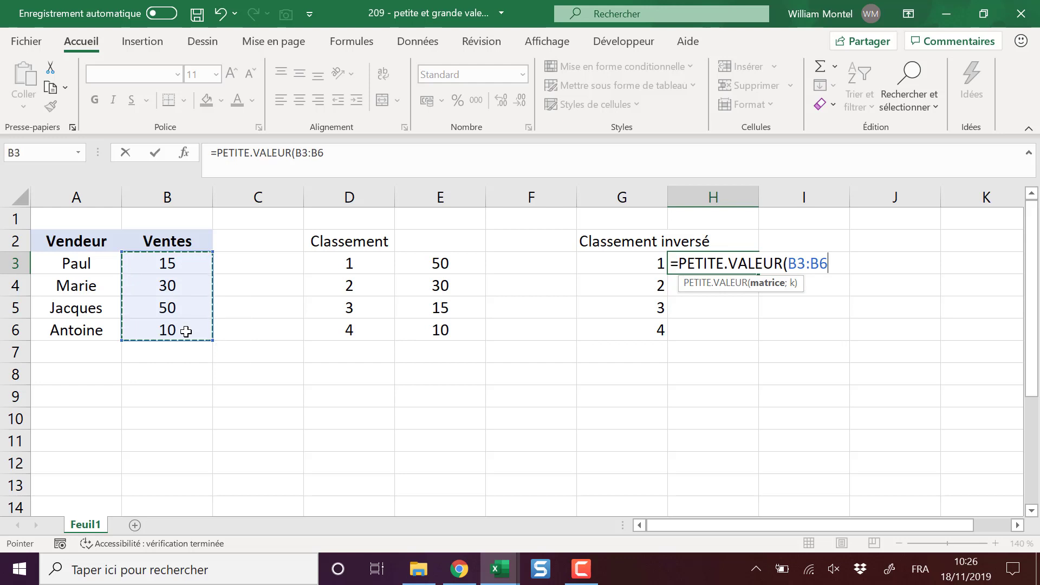
pyautogui.press('F4')
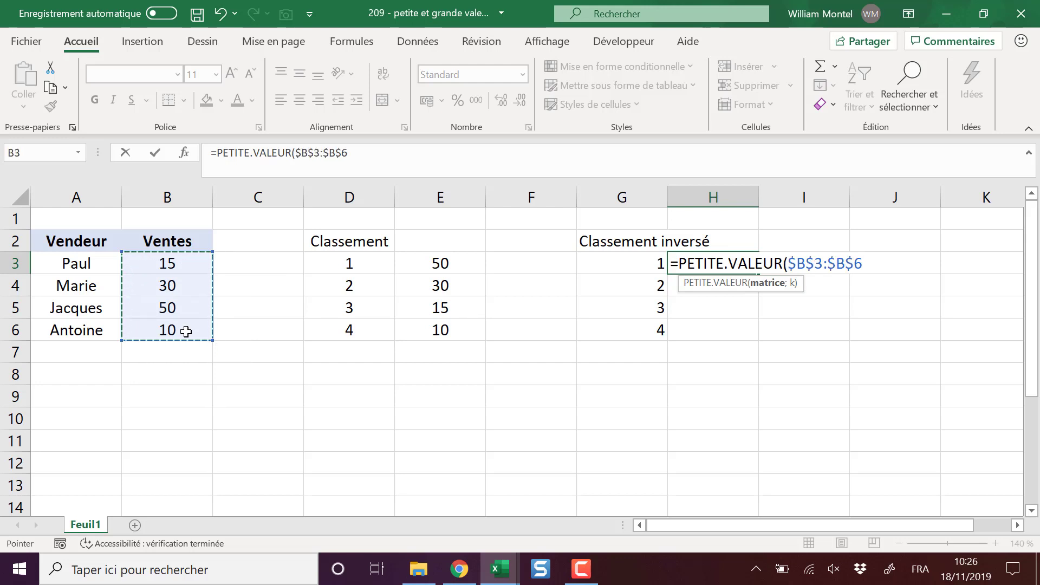
pyautogui.write(';')
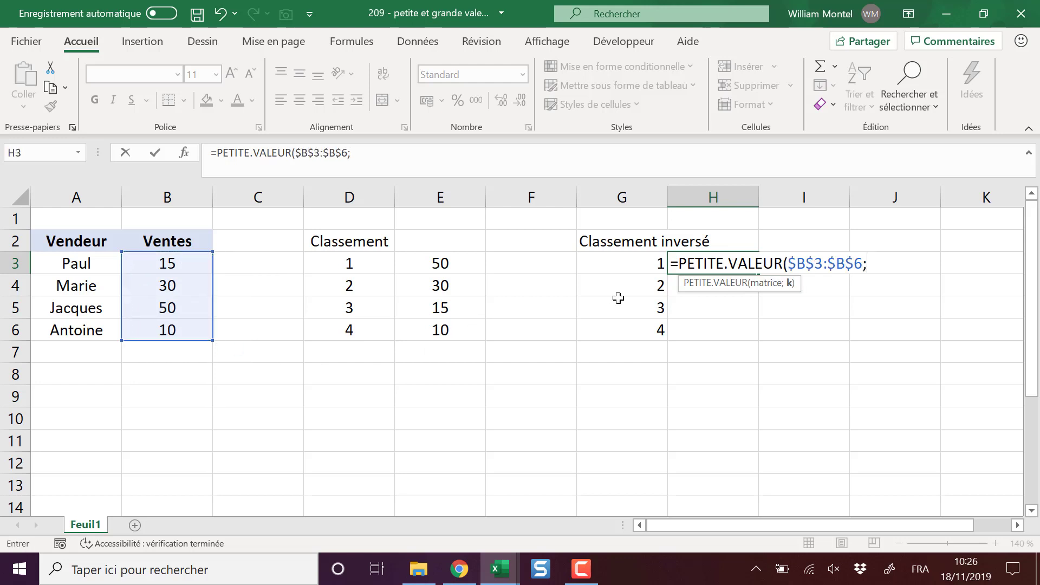
pyautogui.click(638, 258)
pyautogui.write(')')
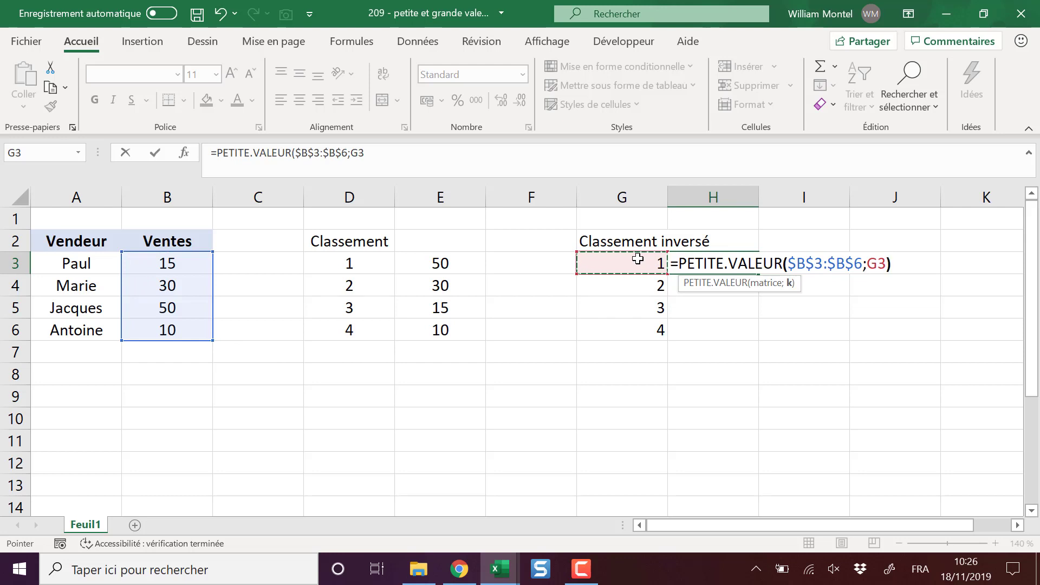
pyautogui.press('Return')
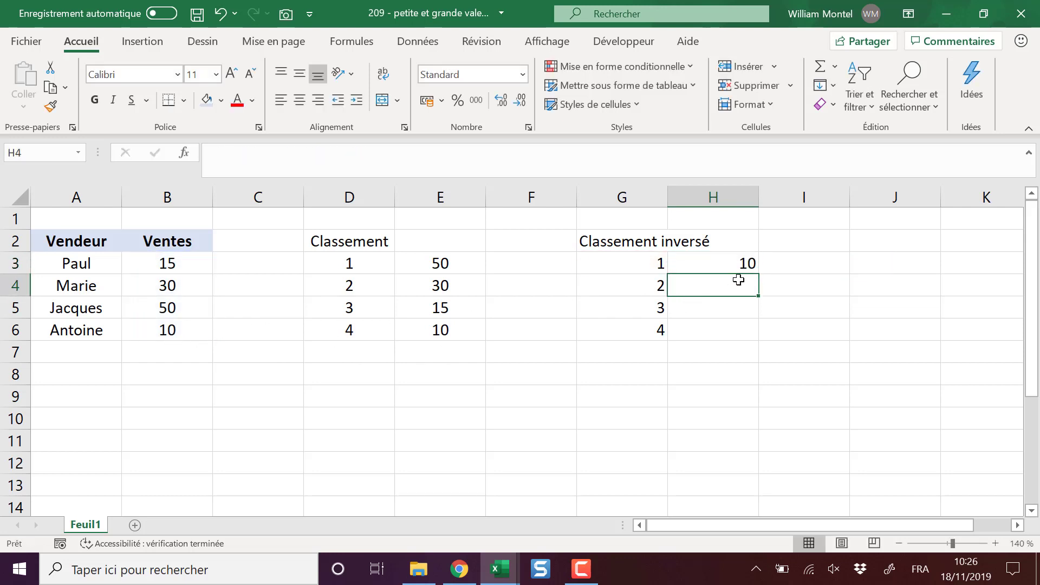
# Step: Fill the H3 PETITE.VALEUR formula down to H6
pyautogui.click(740, 262)
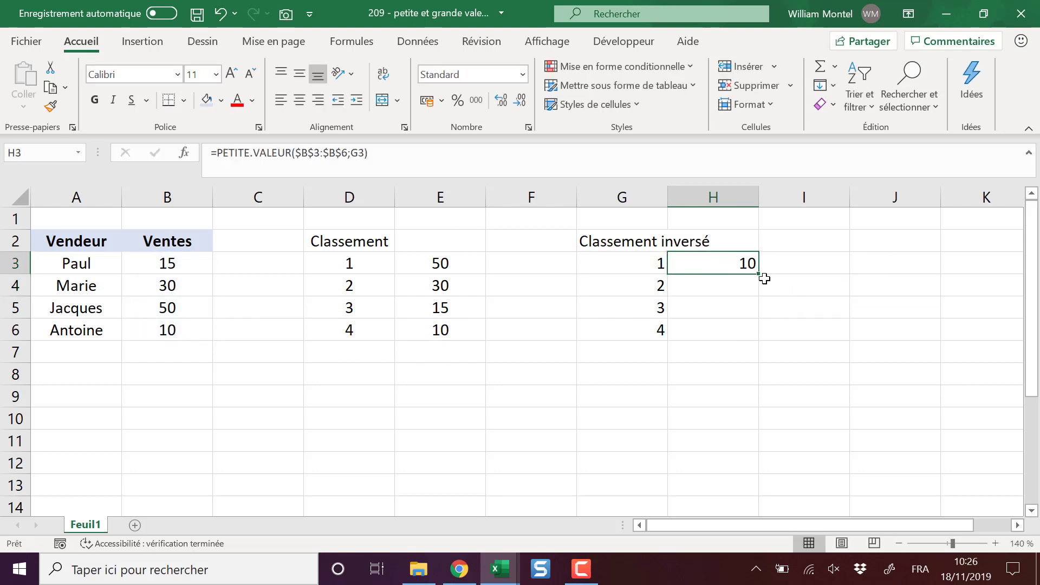
pyautogui.moveTo(763, 277); pyautogui.dragTo(759, 339)
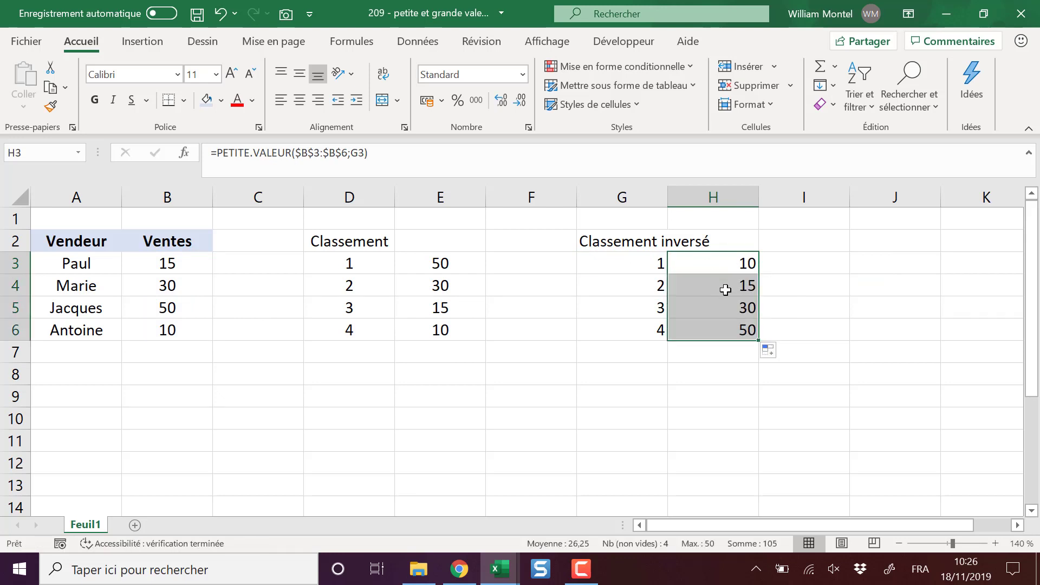
pyautogui.click(731, 287)
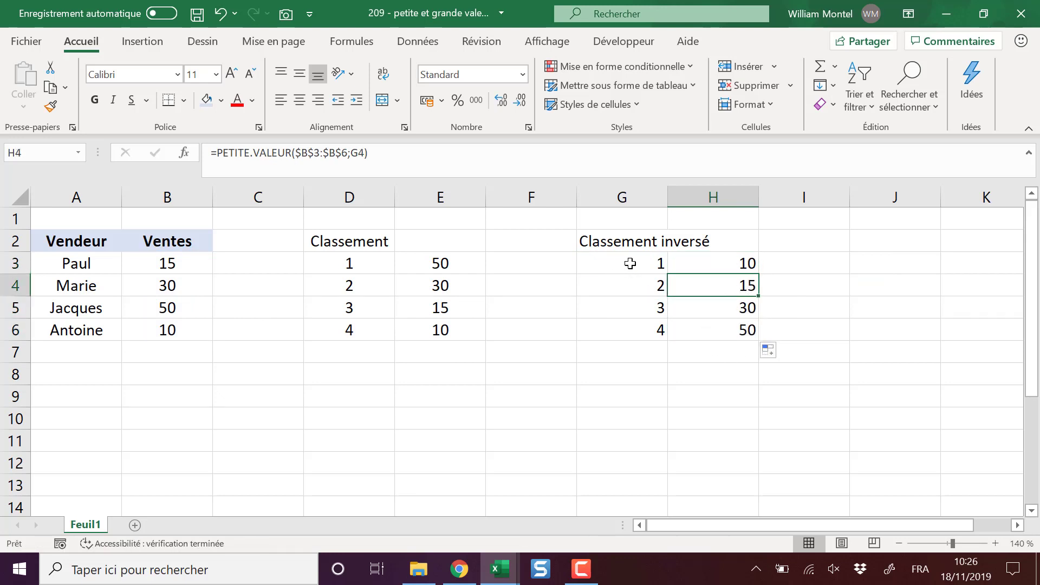
# Step: Centre the reverse ranks and their smallest-value results in G3:H6
pyautogui.moveTo(629, 264); pyautogui.dragTo(696, 327)
pyautogui.click(299, 100)
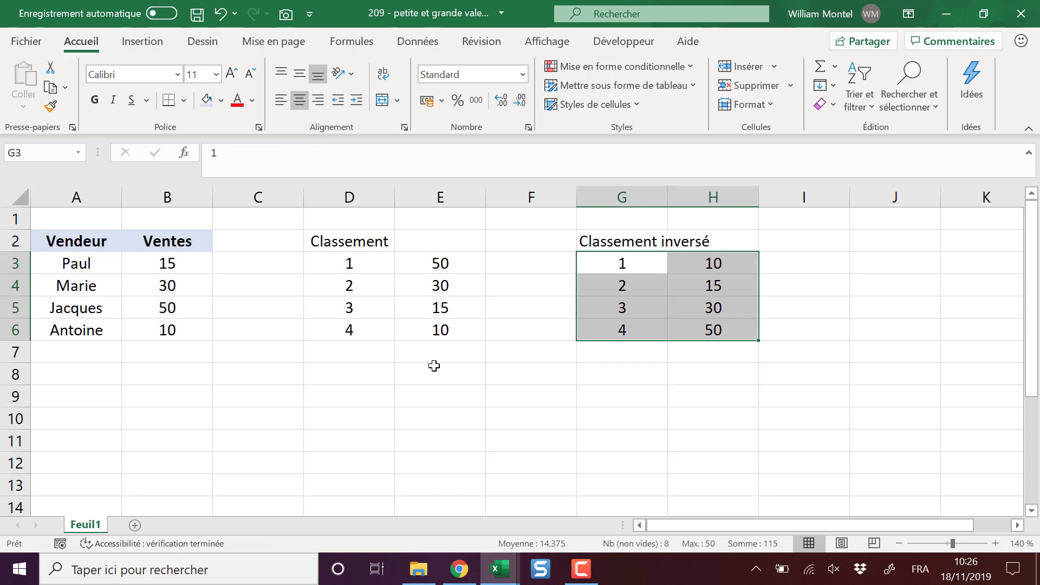
pyautogui.click(237, 352)
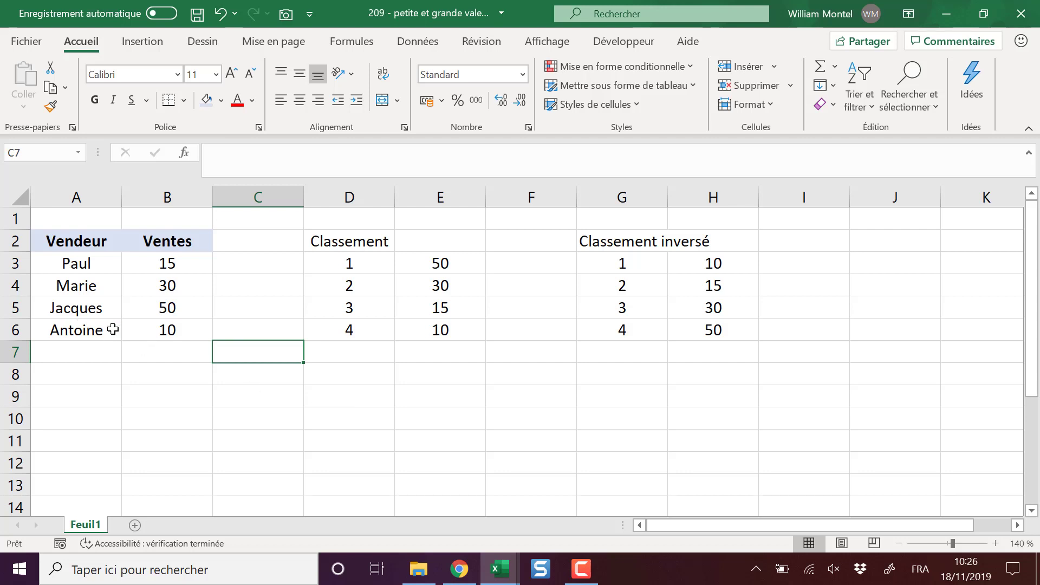
# Step: Set the last seller's sales figure in B6 to 65 to test both rankings
pyautogui.click(179, 328)
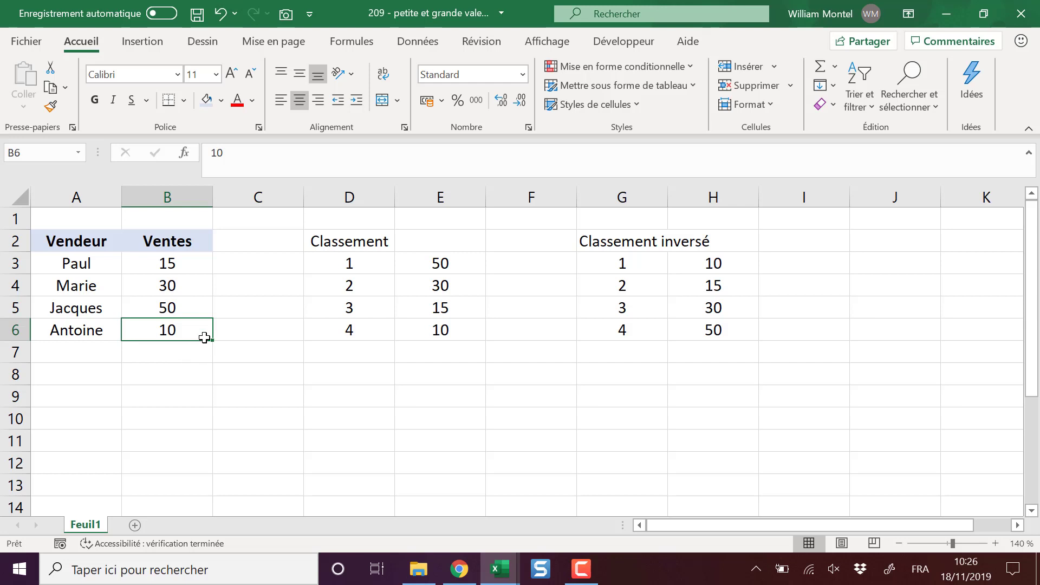
pyautogui.write('65')
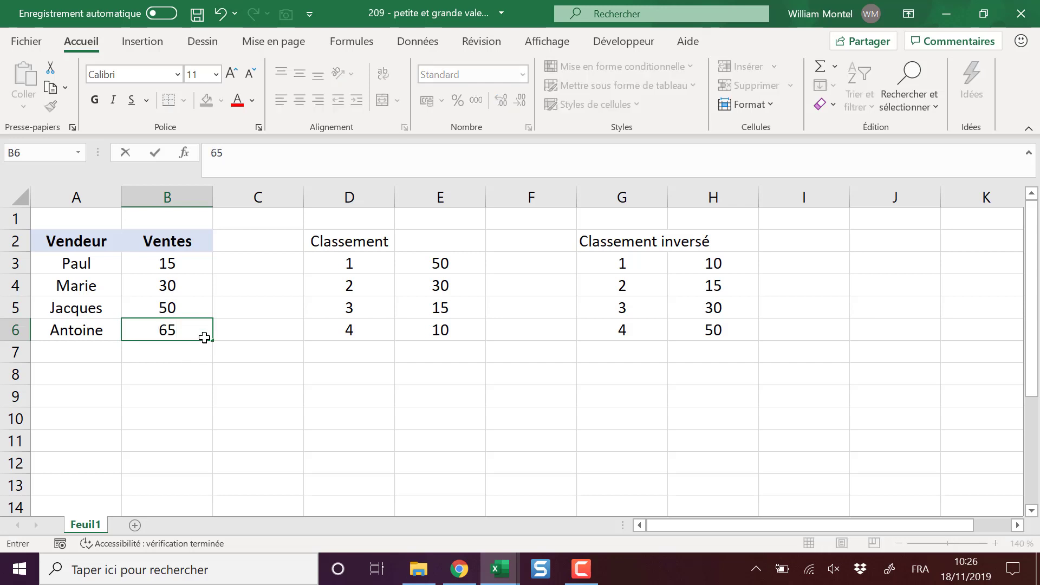
pyautogui.press('Return')
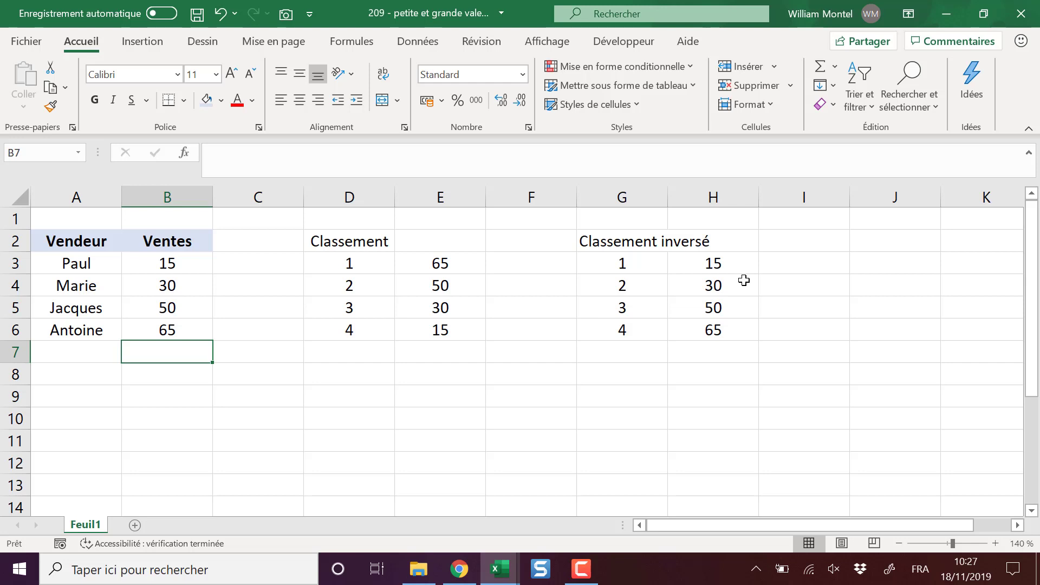
# Step: Review the ranking formulas in H3 and E3
pyautogui.click(705, 259)
pyautogui.click(460, 259)
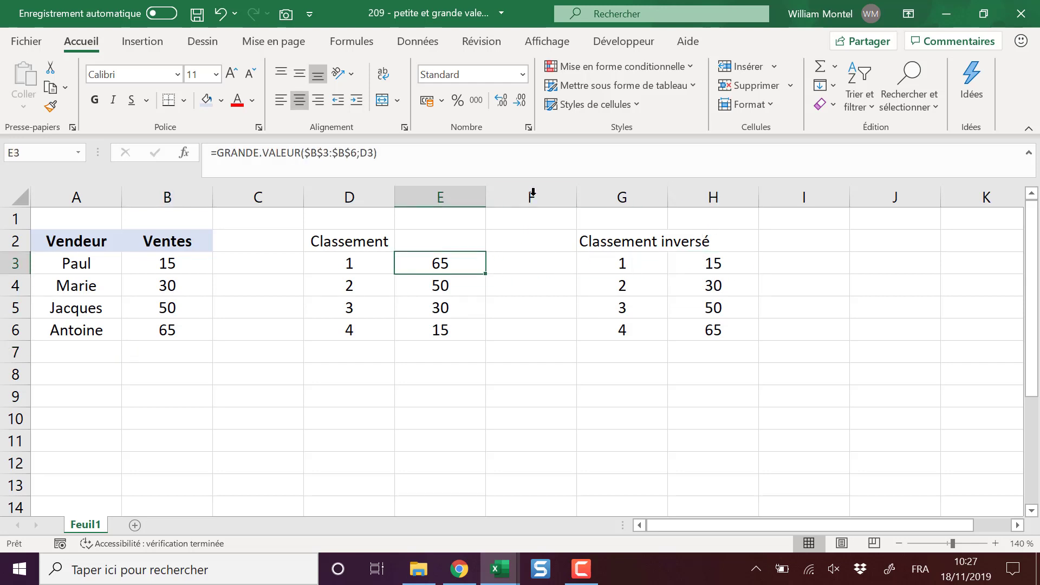
pyautogui.click(540, 402)
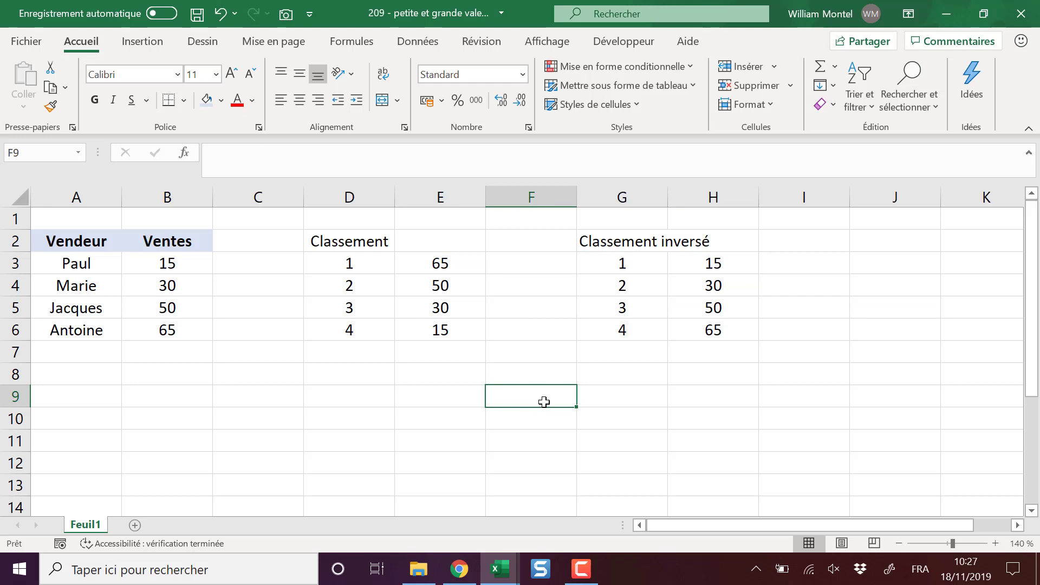